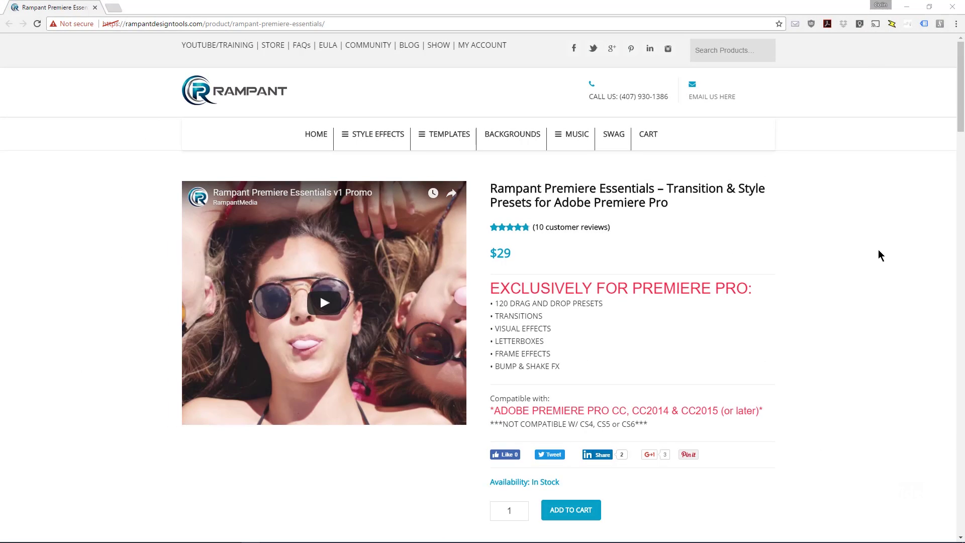
# Scroll the Rampant Premiere Essentials page past the description and Transitions Include list to Related Products.
pyautogui.scroll(-1, 878, 250)
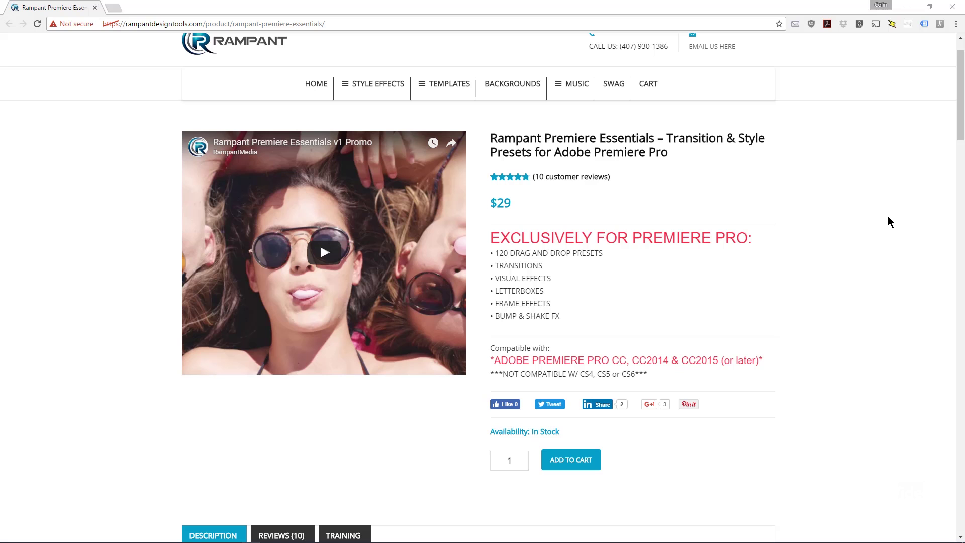
pyautogui.scroll(-6, 888, 217)
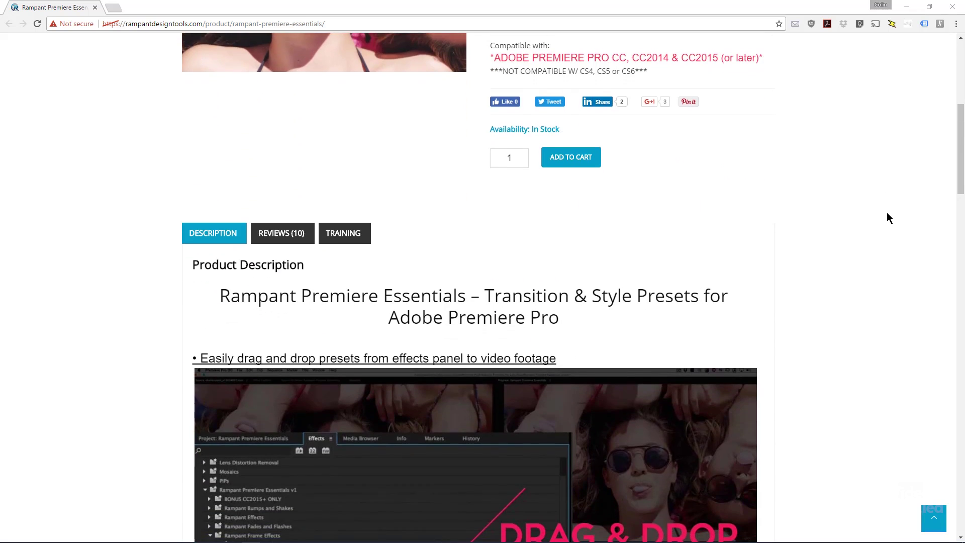
pyautogui.scroll(-11, 886, 213)
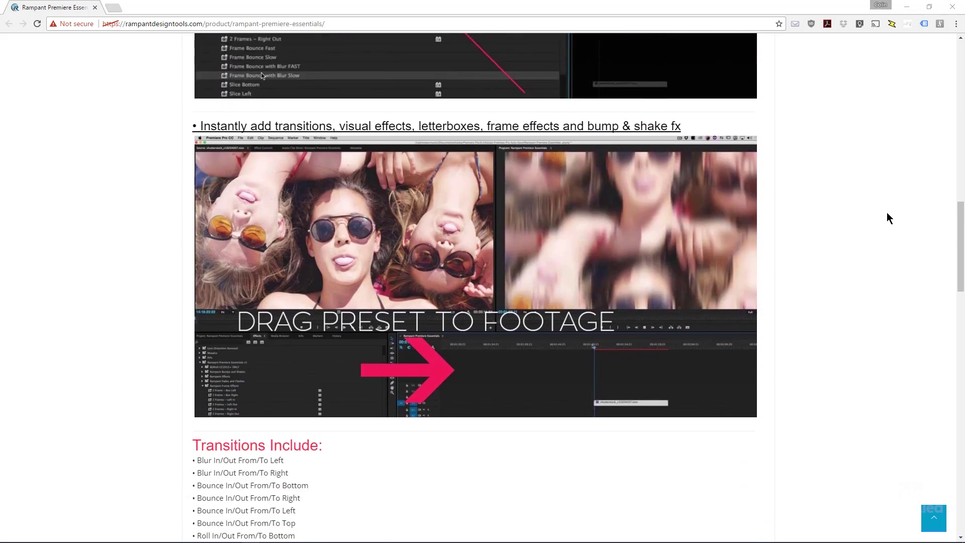
pyautogui.scroll(-12, 886, 217)
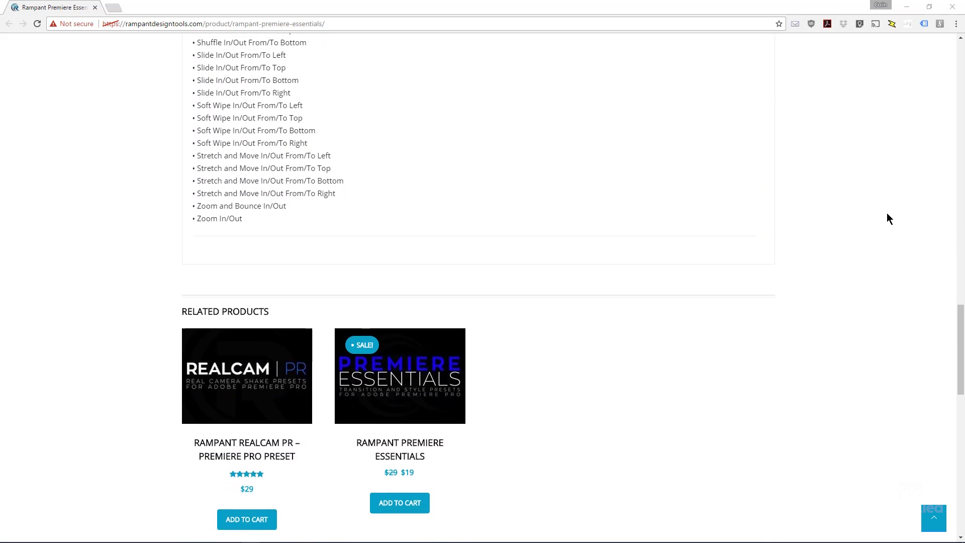
pyautogui.scroll(-4, 887, 217)
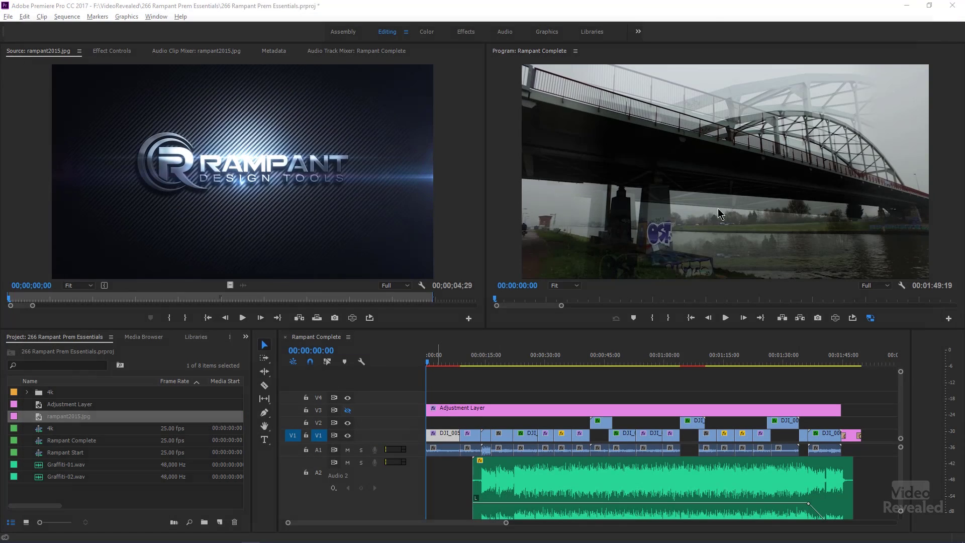
pyautogui.click(431, 344)
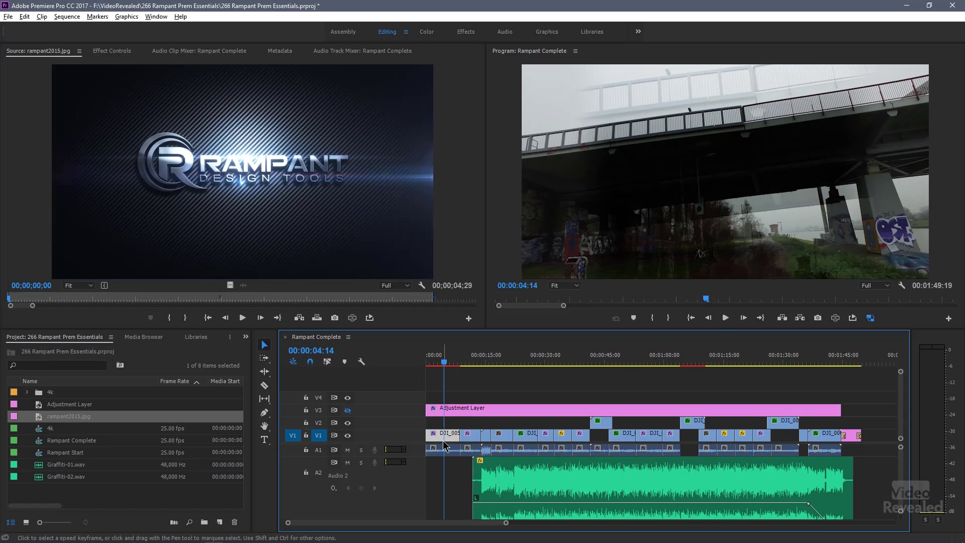
# Turn DJI_0054's Magnify (Double Exposure) effect off and back on, then play the sequence to compare.
pyautogui.click(112, 52)
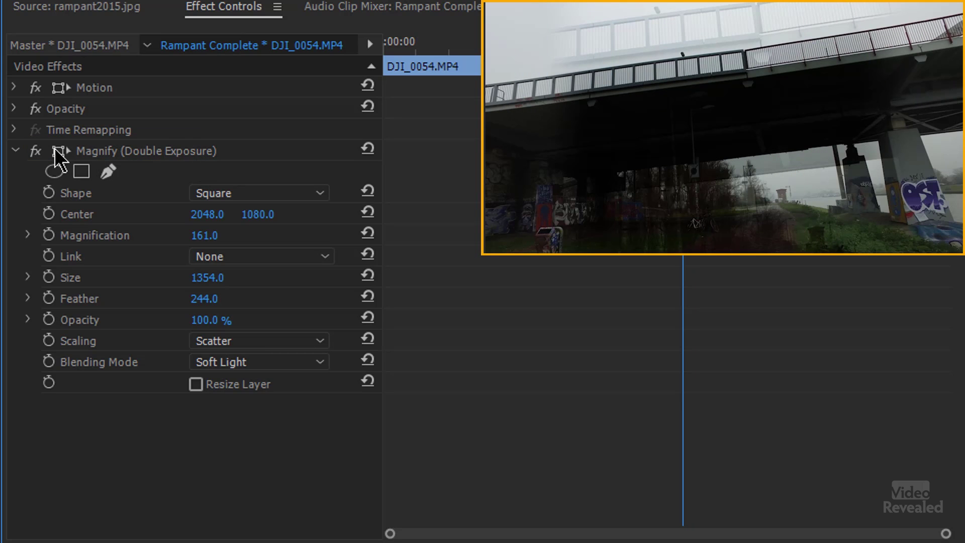
pyautogui.click(39, 153)
pyautogui.click(40, 153)
pyautogui.press('space')
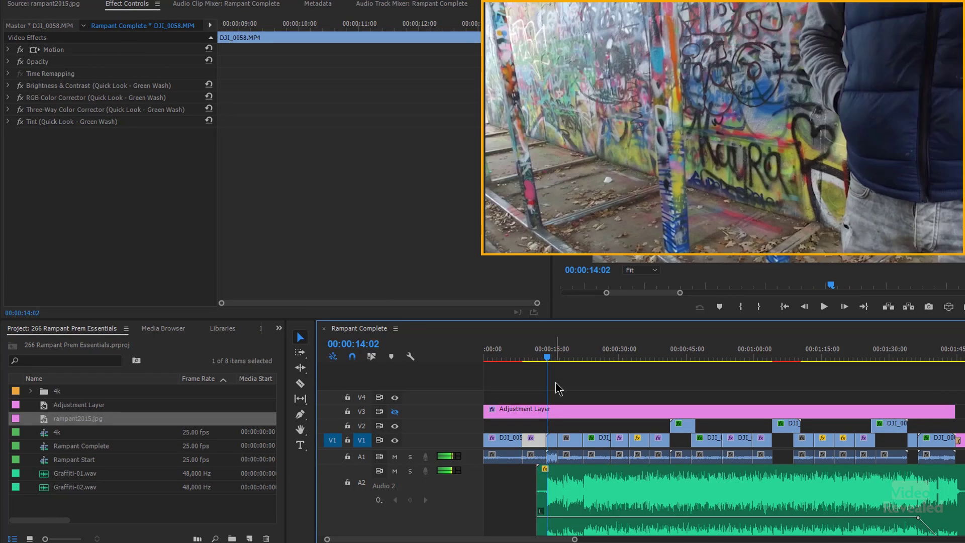
# Replay the section leading into the DJI_0063 clips.
pyautogui.press('space')
pyautogui.press('Left')
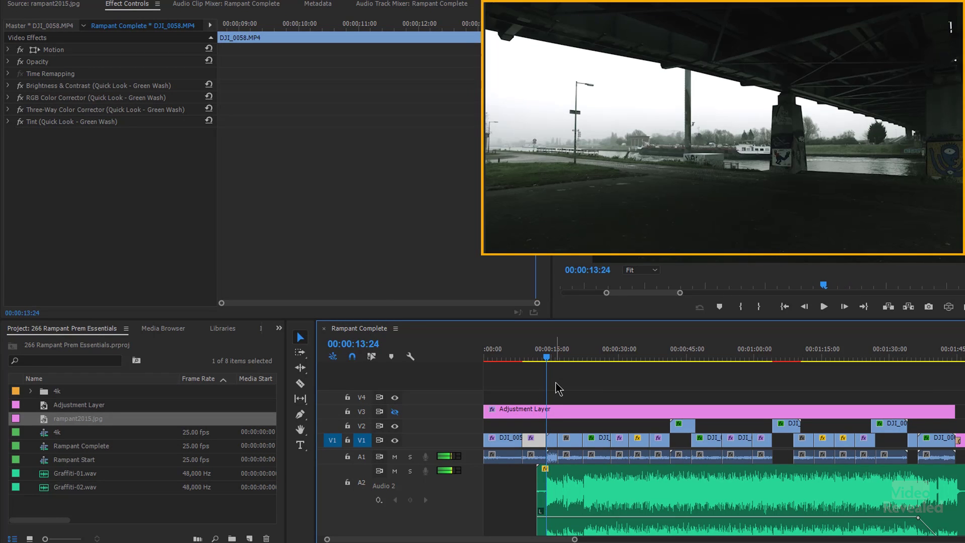
pyautogui.press('space')
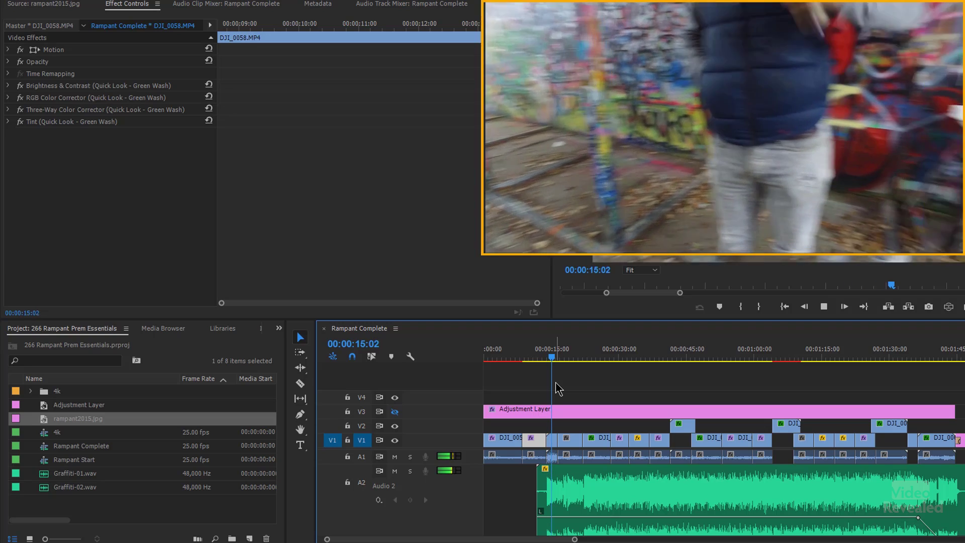
pyautogui.press('space')
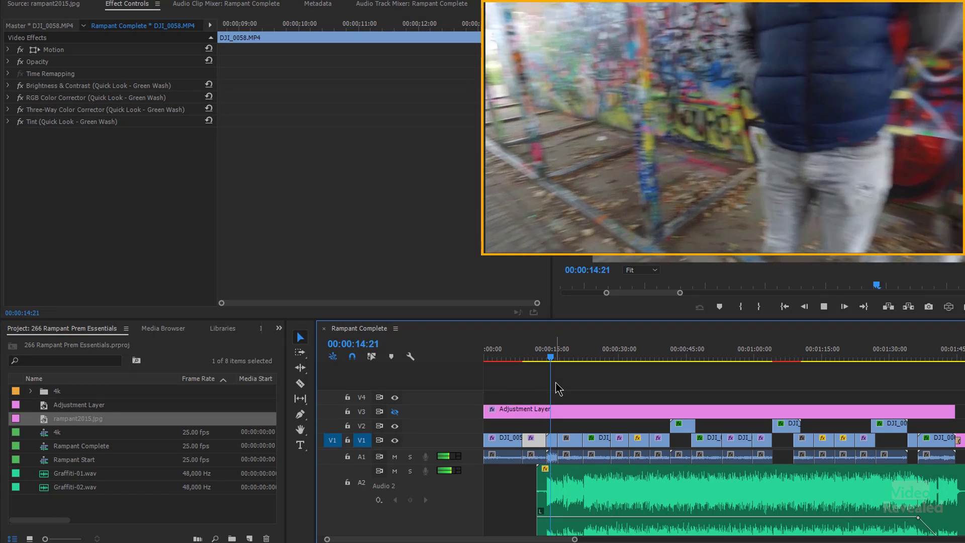
pyautogui.press('space')
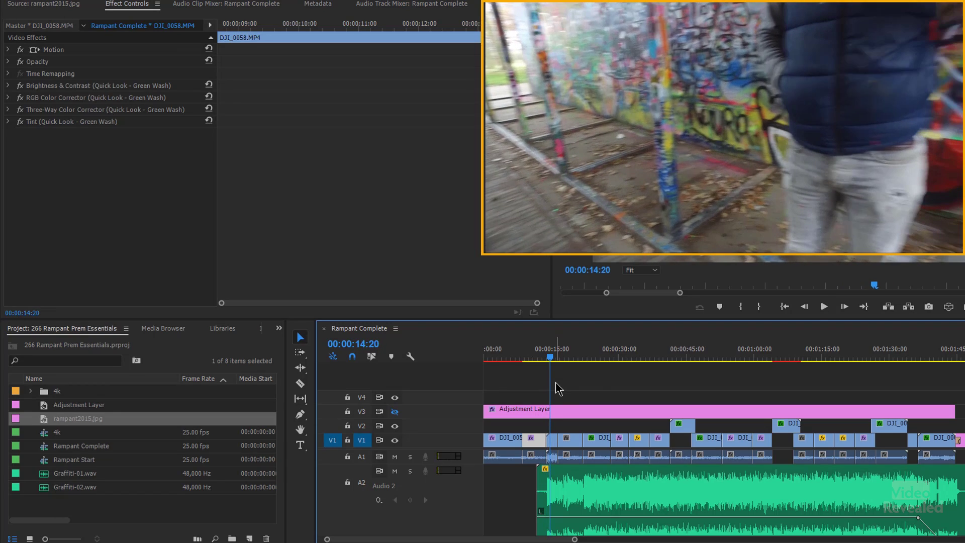
# Select DJI_0063 and play its bump effect from about 00:00:21:23.
pyautogui.click(551, 440)
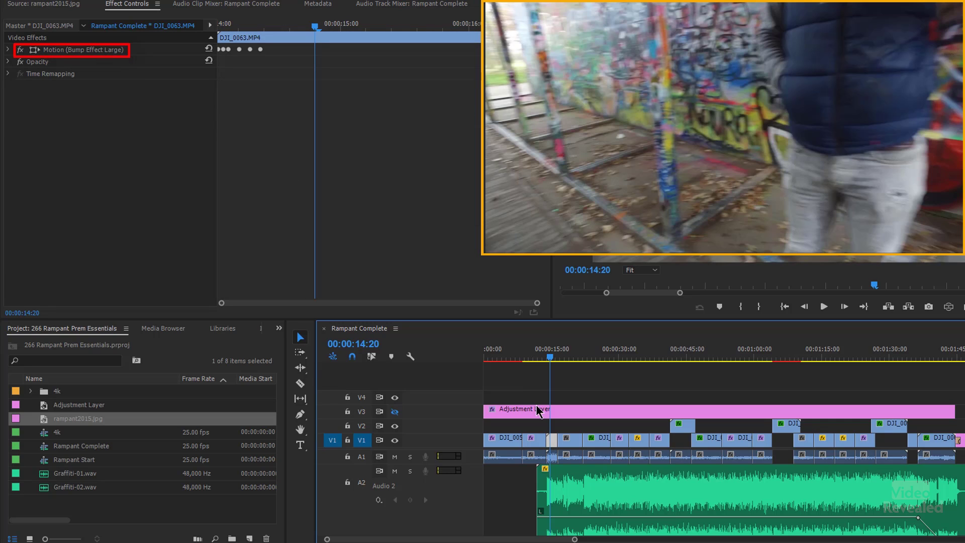
pyautogui.press('space')
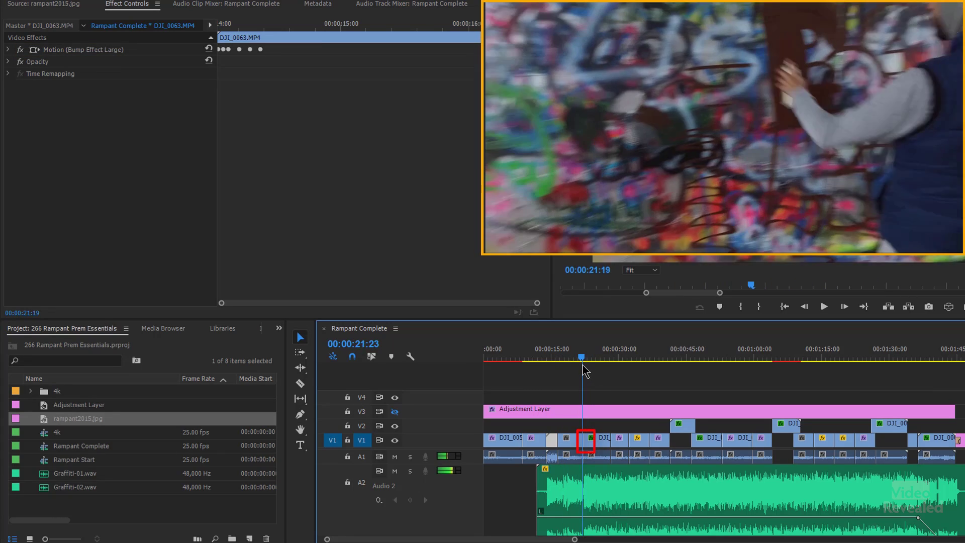
pyautogui.moveTo(583, 360); pyautogui.dragTo(584, 359)
pyautogui.press('space')
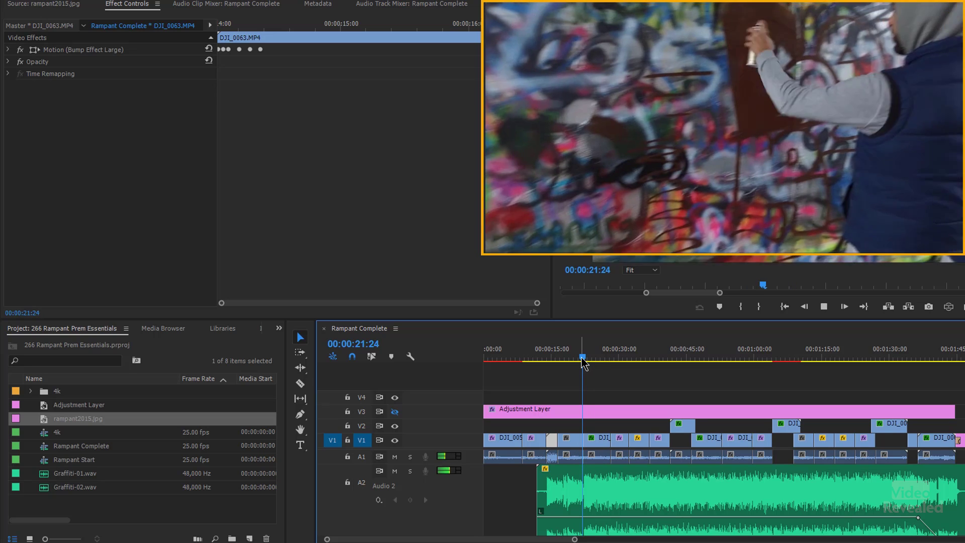
# Select the next clip and step through its Fast Blur Blurriness keyframes near 00:00:28:15.
pyautogui.click(597, 445)
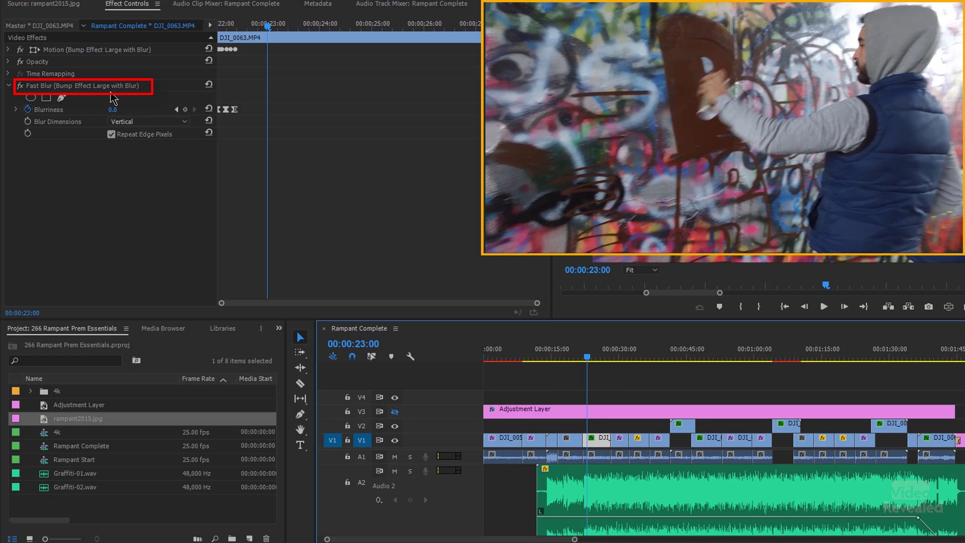
pyautogui.press('Left')
pyautogui.press('Left')
pyautogui.press('Left')
pyautogui.press('Left')
pyautogui.press('Left')
pyautogui.press('Left')
pyautogui.press('Left')
pyautogui.press('Left')
pyautogui.press('Left')
pyautogui.press('Left')
pyautogui.press('Left')
pyautogui.press('Left')
pyautogui.press('Left')
pyautogui.press('Left')
pyautogui.press('Left')
pyautogui.press('Left')
pyautogui.press('Left')
pyautogui.press('Left')
pyautogui.press('Left')
pyautogui.press('Left')
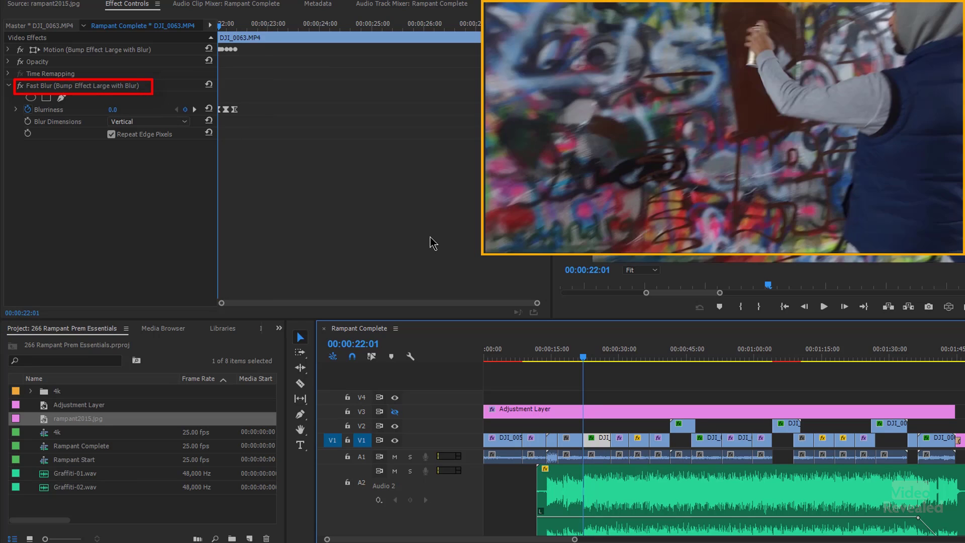
pyautogui.press('Right')
pyautogui.press('Right')
pyautogui.press('Right')
pyautogui.press('Right')
pyautogui.press('Right')
pyautogui.press('Right')
pyautogui.press('Right')
pyautogui.press('Right')
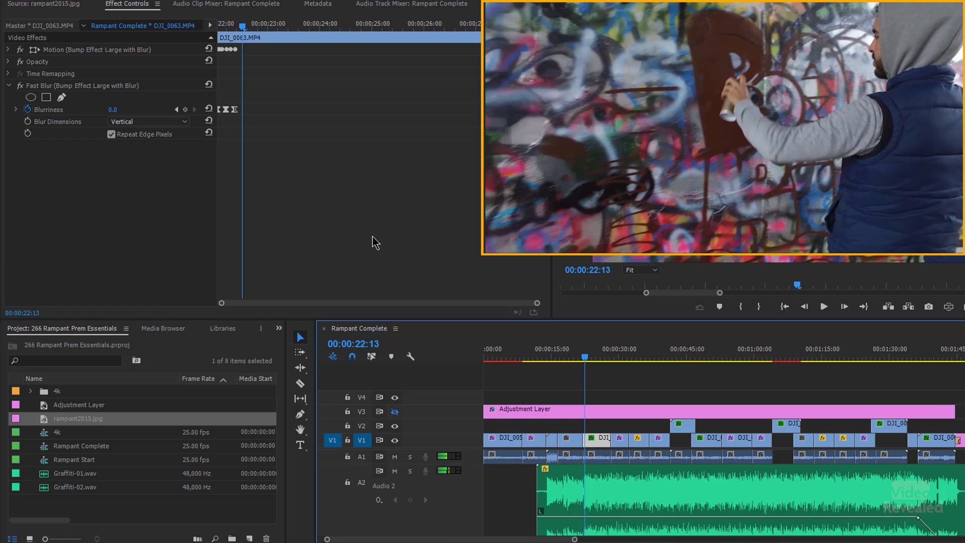
pyautogui.moveTo(618, 361); pyautogui.dragTo(614, 358)
# Select the Wobble Large clip, step through its frames, and jump ahead two edit points.
pyautogui.press('Right')
pyautogui.press('Right')
pyautogui.press('Right')
pyautogui.press('Right')
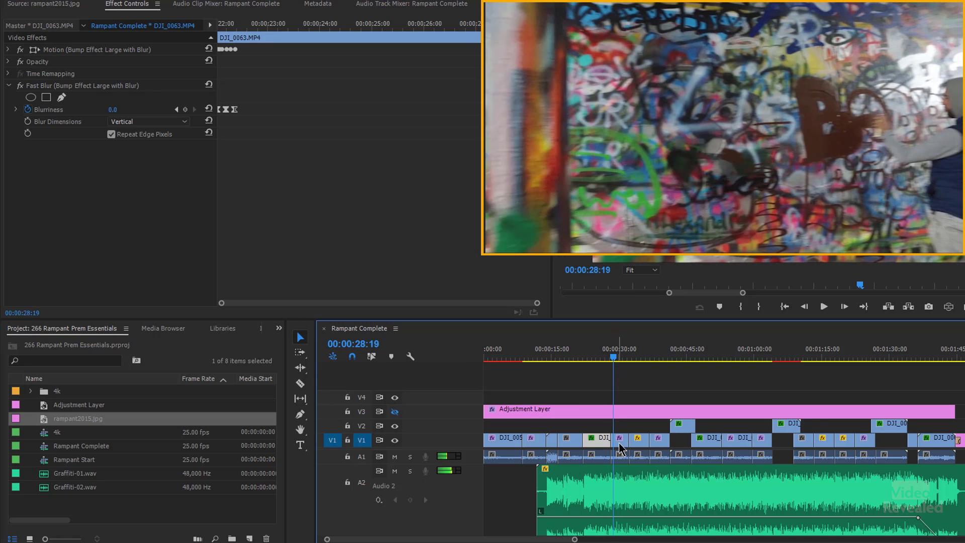
pyautogui.click(619, 442)
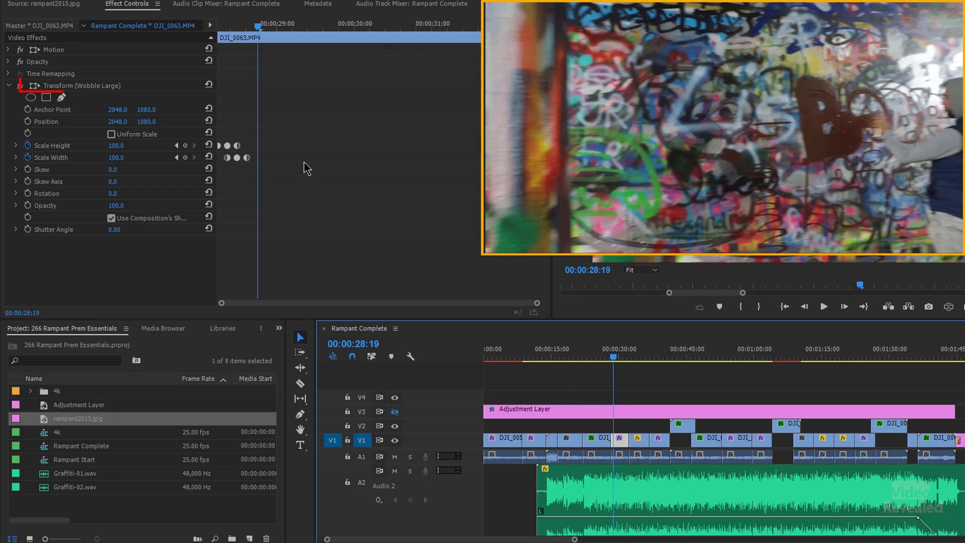
pyautogui.press('Left')
pyautogui.press('Left')
pyautogui.press('Left')
pyautogui.press('Left')
pyautogui.press('Left')
pyautogui.press('Left')
pyautogui.press('Left')
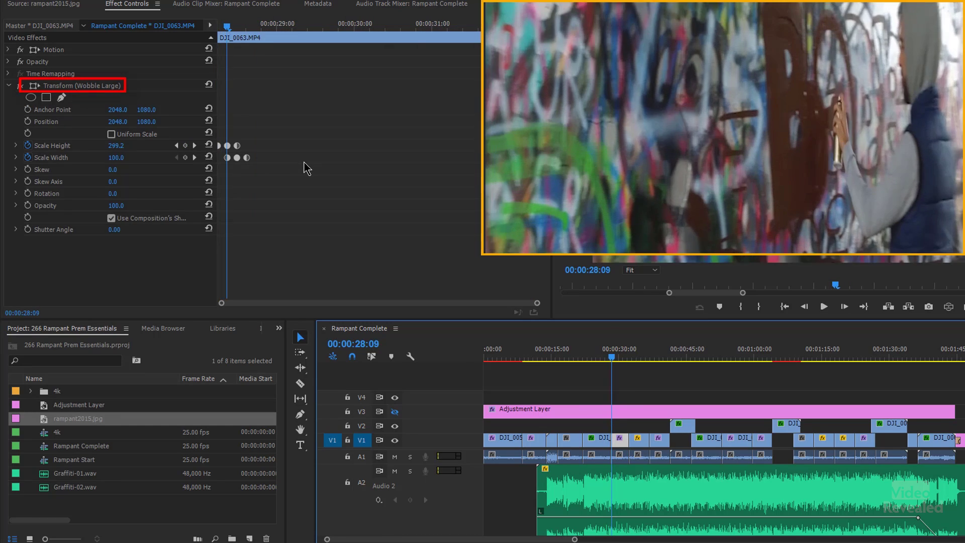
pyautogui.press('Right')
pyautogui.press('Right')
pyautogui.press('Right')
pyautogui.press('Right')
pyautogui.press('Right')
pyautogui.press('Right')
pyautogui.press('Right')
pyautogui.press('Right')
pyautogui.press('Right')
pyautogui.press('Right')
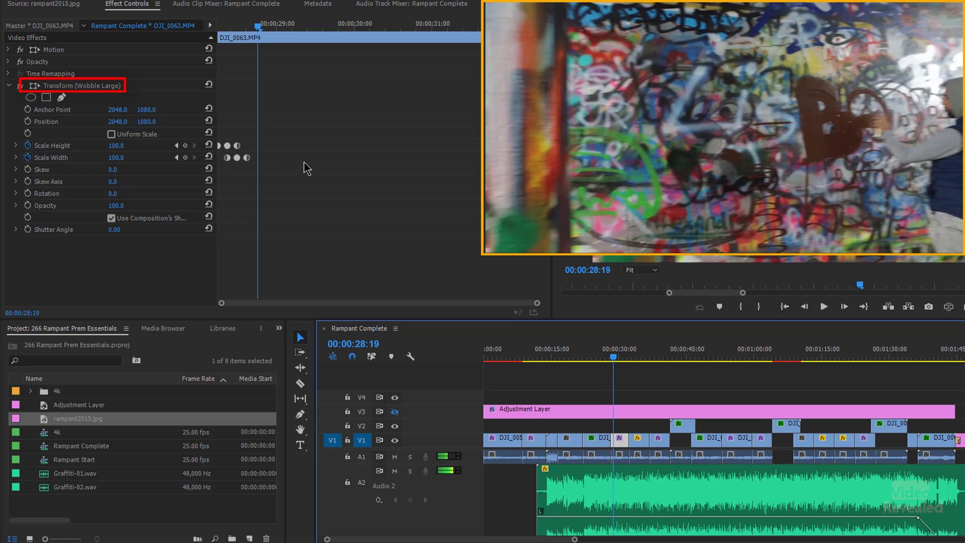
pyautogui.press('Down')
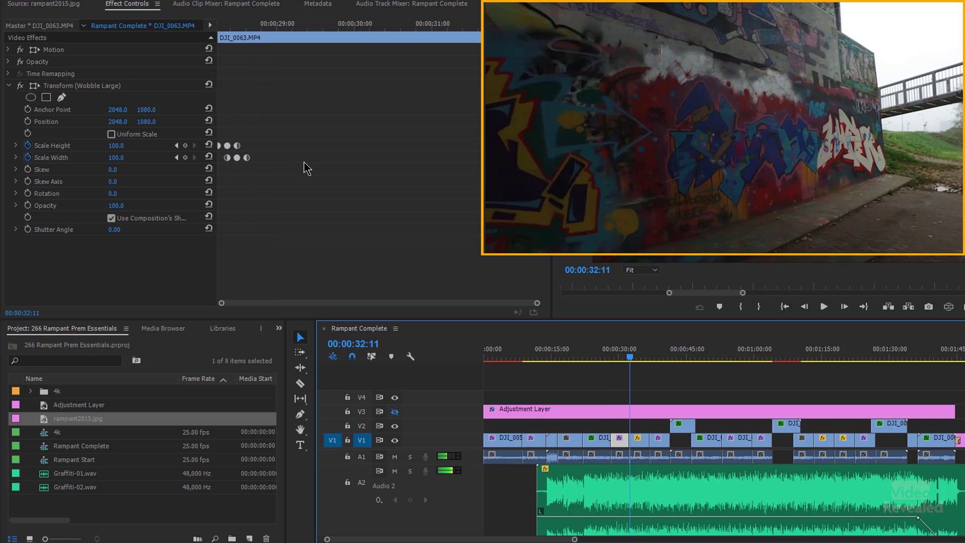
pyautogui.press('Down')
# Show the Bump IN Large and Tint (Strobe) clips and play the strobe from about 00:00:36:08.
pyautogui.click(644, 437)
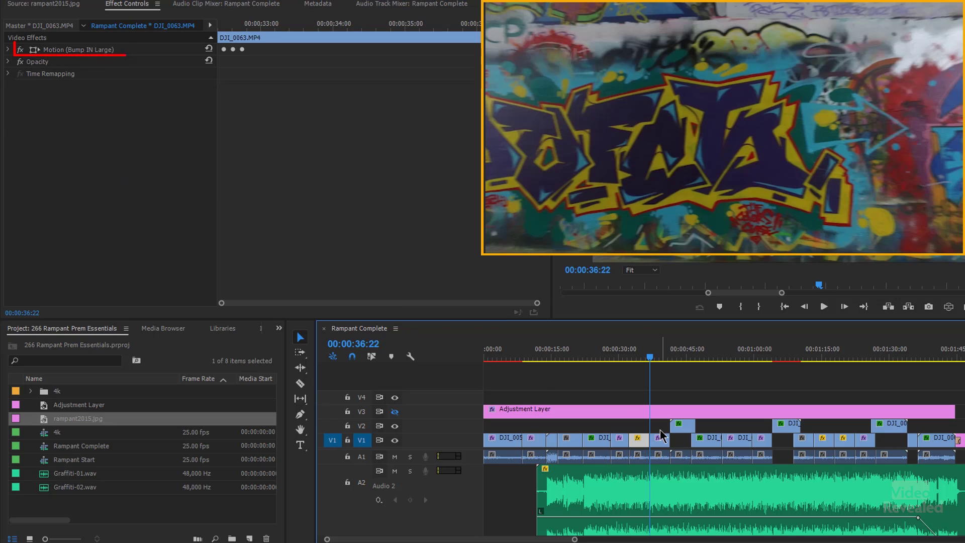
pyautogui.click(659, 440)
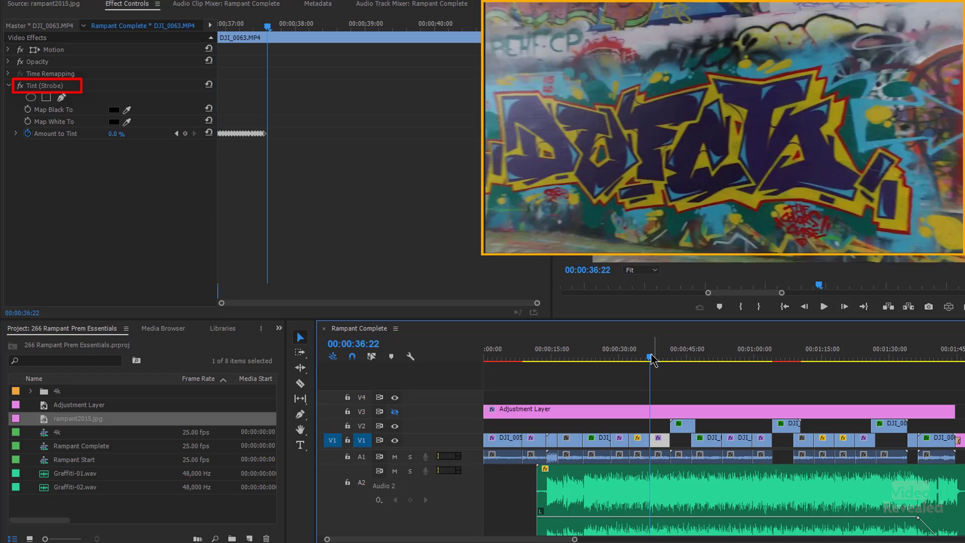
pyautogui.moveTo(651, 358); pyautogui.dragTo(648, 357)
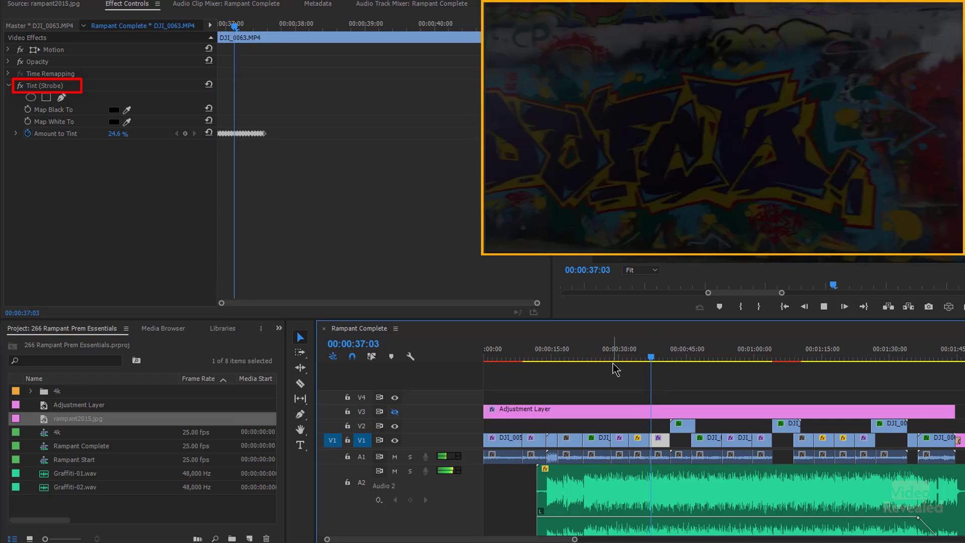
pyautogui.click(648, 358)
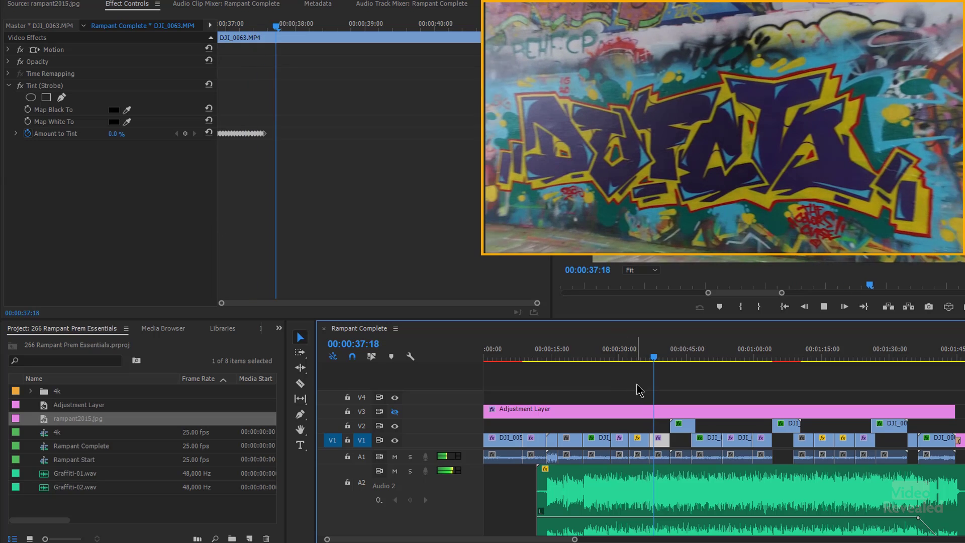
pyautogui.press('space')
pyautogui.moveTo(669, 358); pyautogui.dragTo(688, 360)
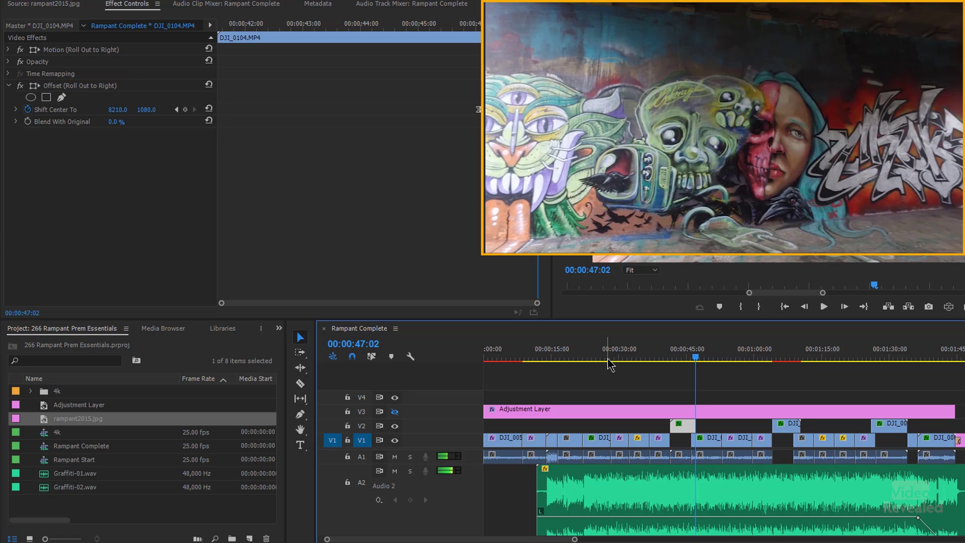
# Step back through DJI_0104's Roll Out to Right Offset animation and zoom the timeline in.
pyautogui.press('Left')
pyautogui.press('Left')
pyautogui.press('Left')
pyautogui.press('Left')
pyautogui.press('Left')
pyautogui.press('Left')
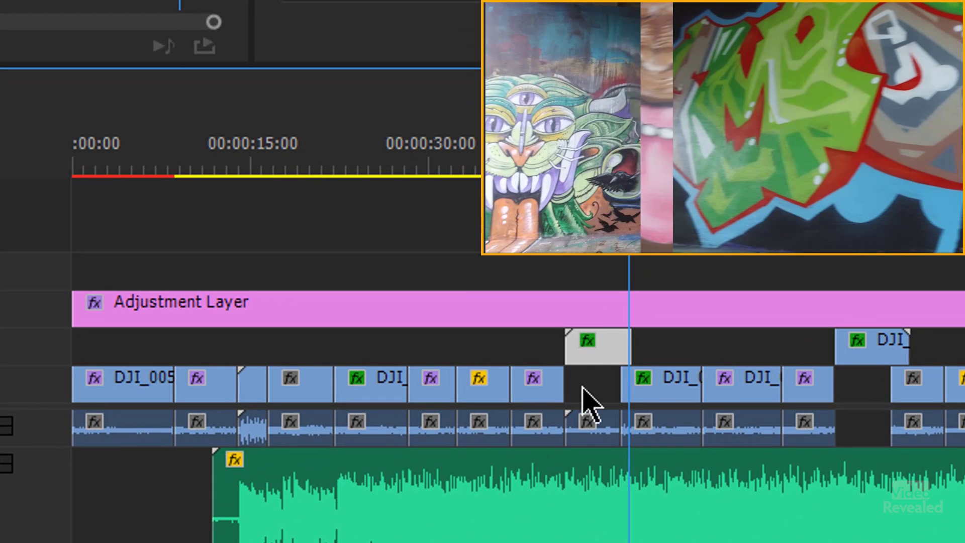
pyautogui.press('=')
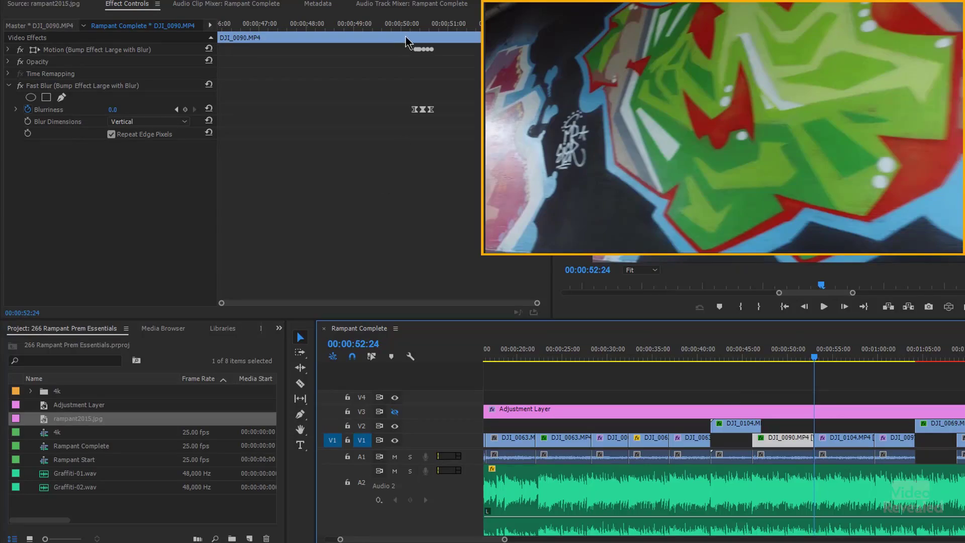
# Scrub and replay the Fast Blur bump preset on DJI_0090.
pyautogui.moveTo(415, 22)
pyautogui.mouseDown()
pyautogui.moveTo(450, 31)
pyautogui.moveTo(394, 30)
pyautogui.mouseUp()
pyautogui.press('space')
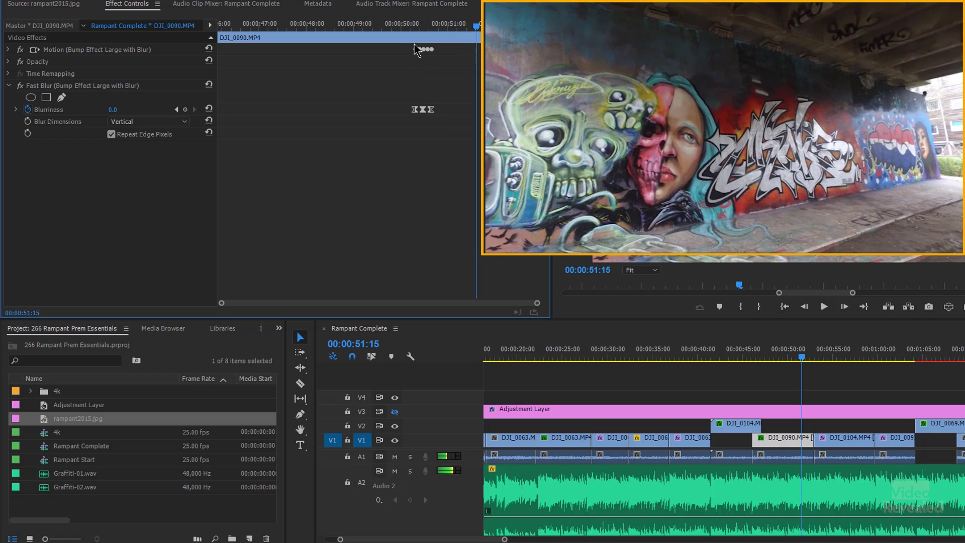
pyautogui.click(412, 27)
pyautogui.press('space')
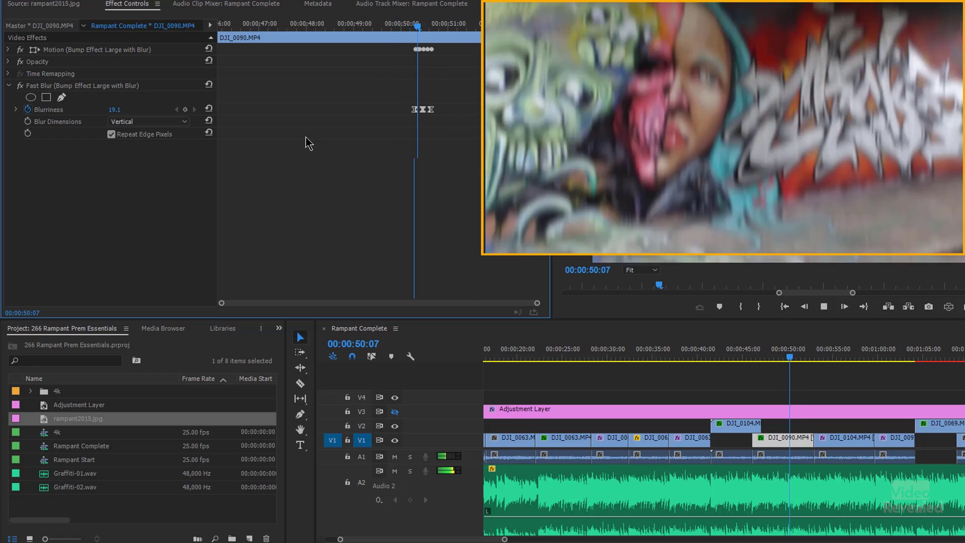
pyautogui.press('space')
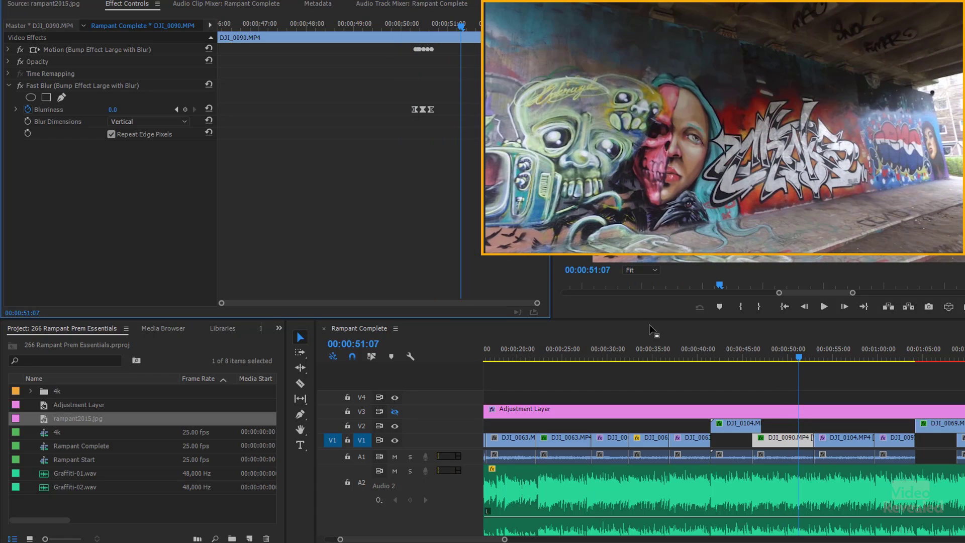
# Select DJI_0104 and play its Directional Blur (Shake 3x) preset.
pyautogui.press('Down')
pyautogui.click(842, 441)
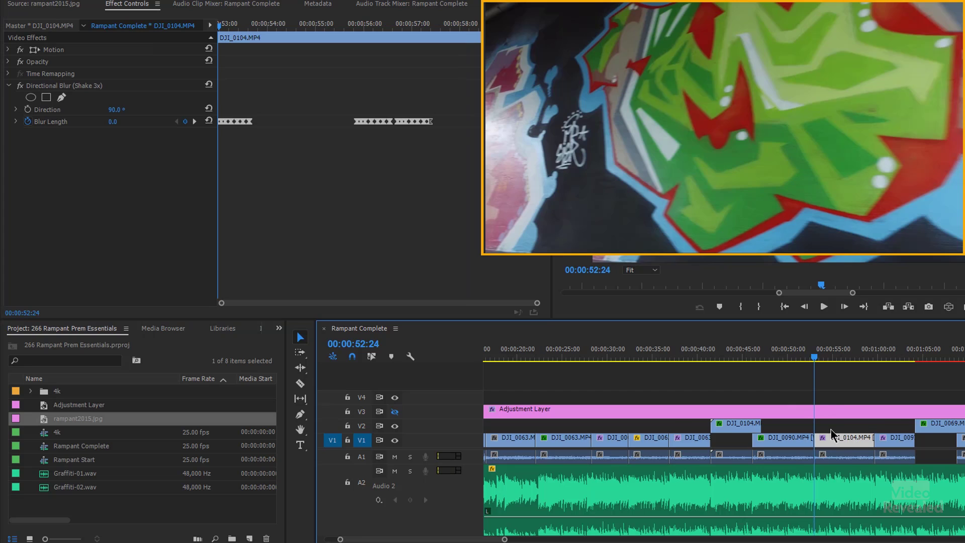
pyautogui.scroll(-3, 713, 442)
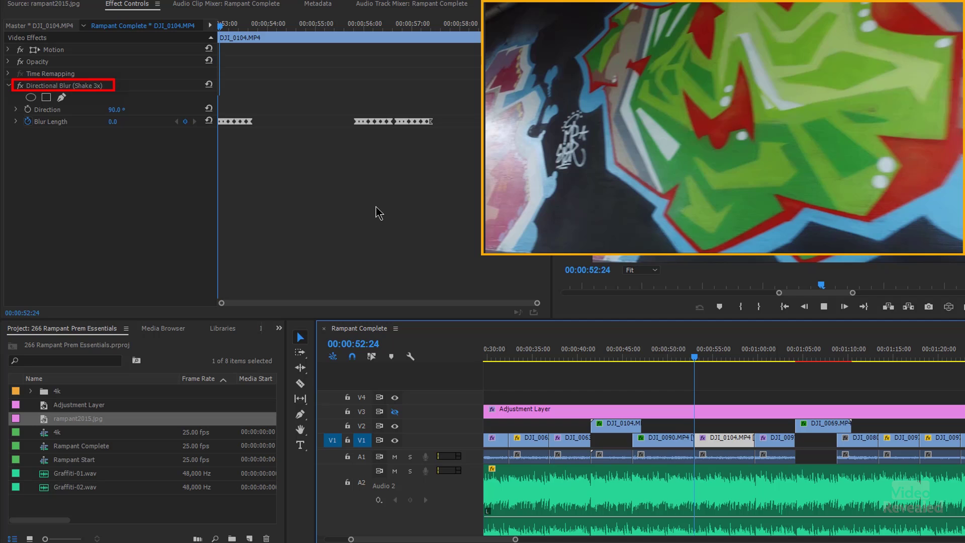
pyautogui.press('space')
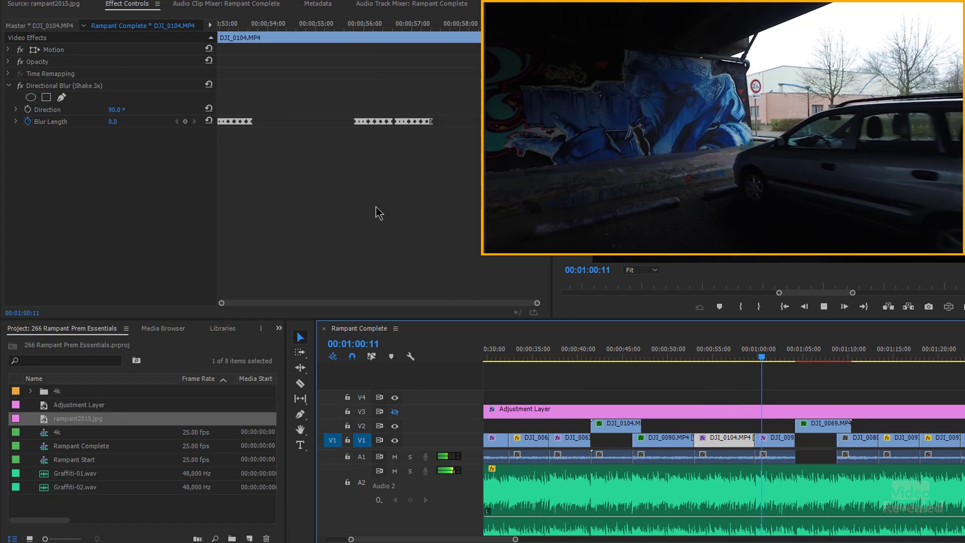
pyautogui.press('space')
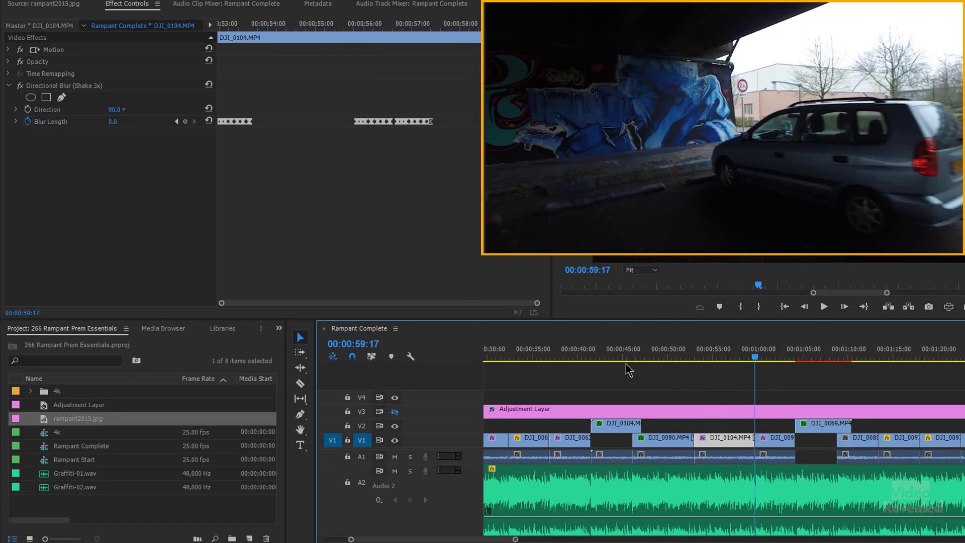
# Select DJI_0097 to show its Frame Bounce with Blur FAST Offset and Directional Blur, and replay the cut.
pyautogui.click(770, 436)
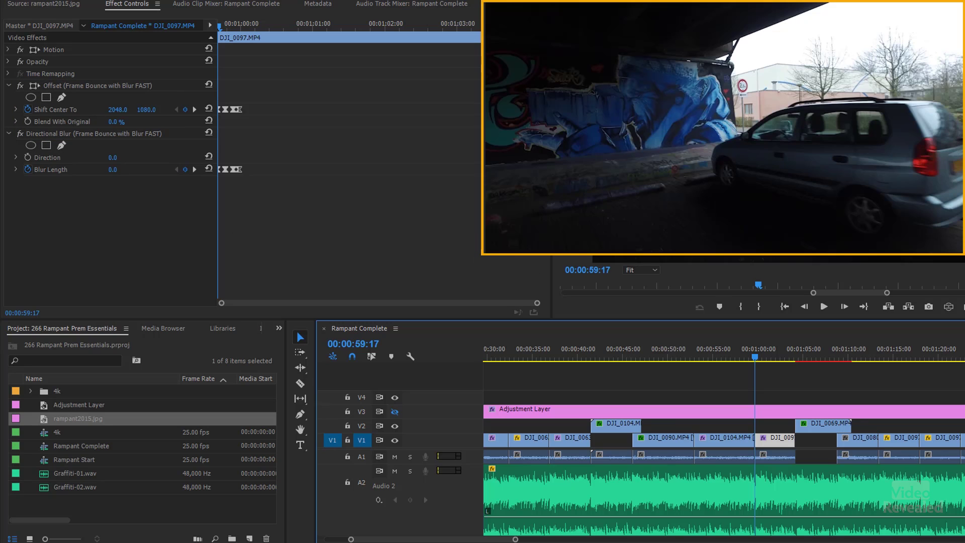
pyautogui.press('space')
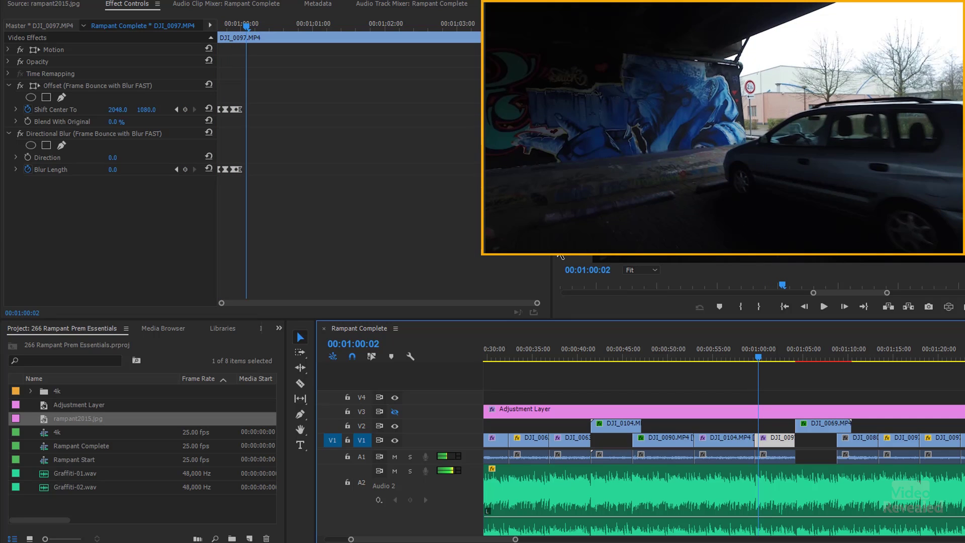
pyautogui.press('space')
pyautogui.press('space')
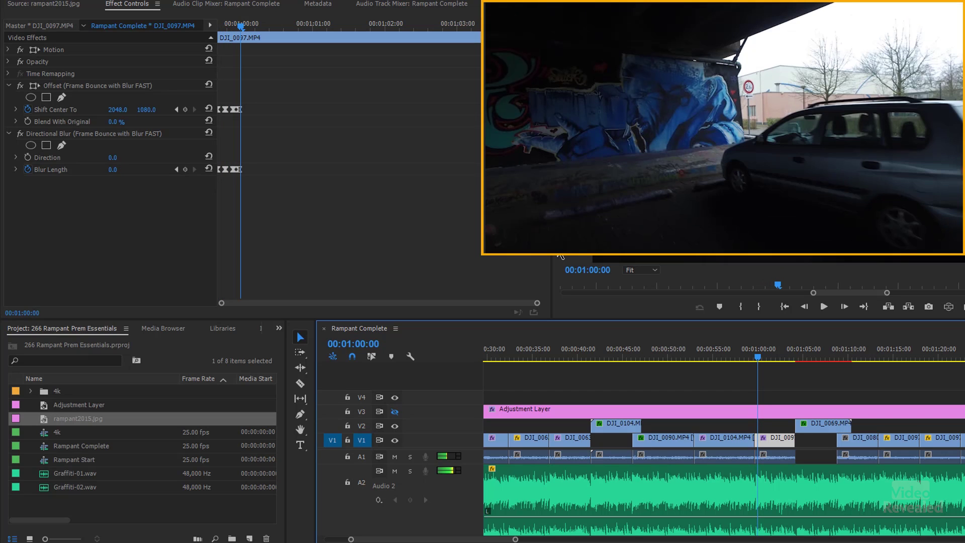
pyautogui.press('space')
pyautogui.press('space')
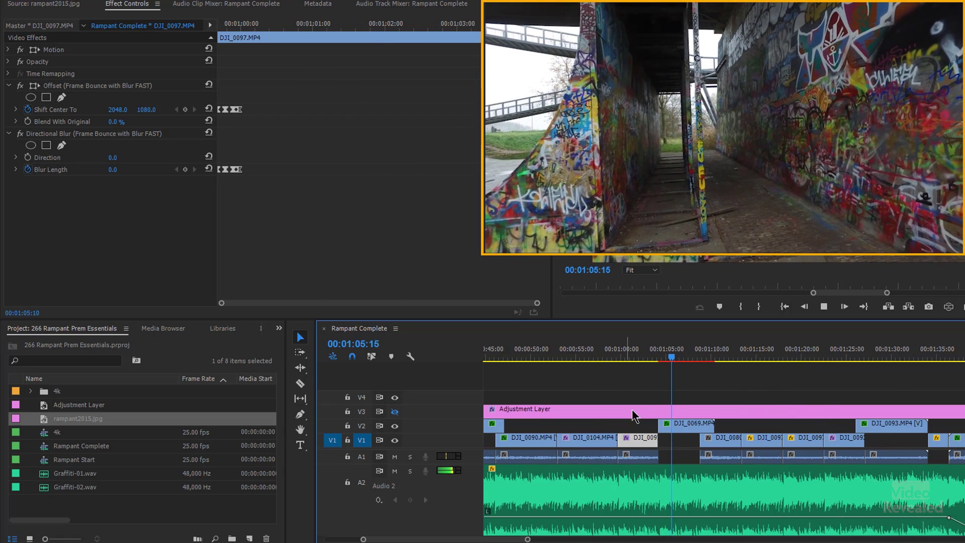
# Scrub from 1:03:13 and play DJI_0069's Zoom and Bounce In and Soft Wipe OUT From Right presets.
pyautogui.click(672, 359)
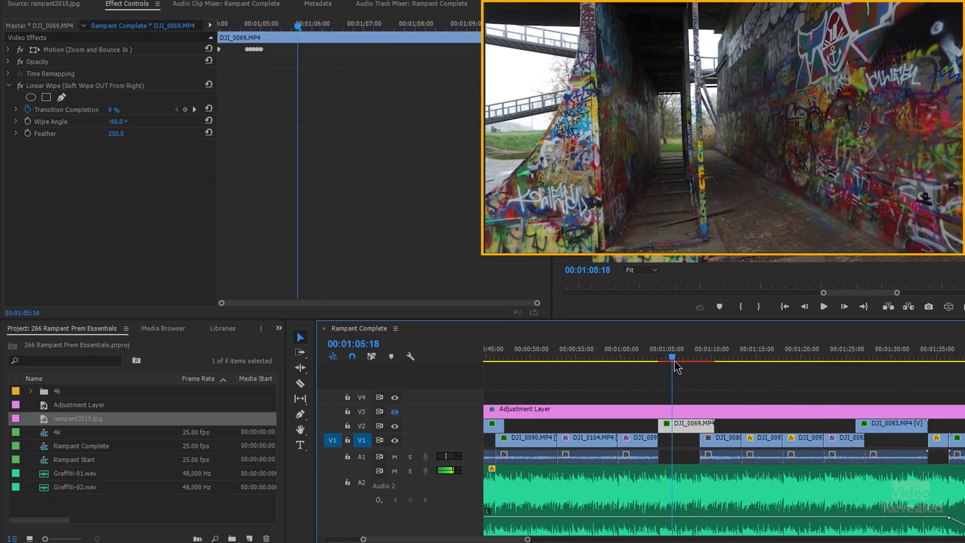
pyautogui.moveTo(675, 361); pyautogui.dragTo(678, 362)
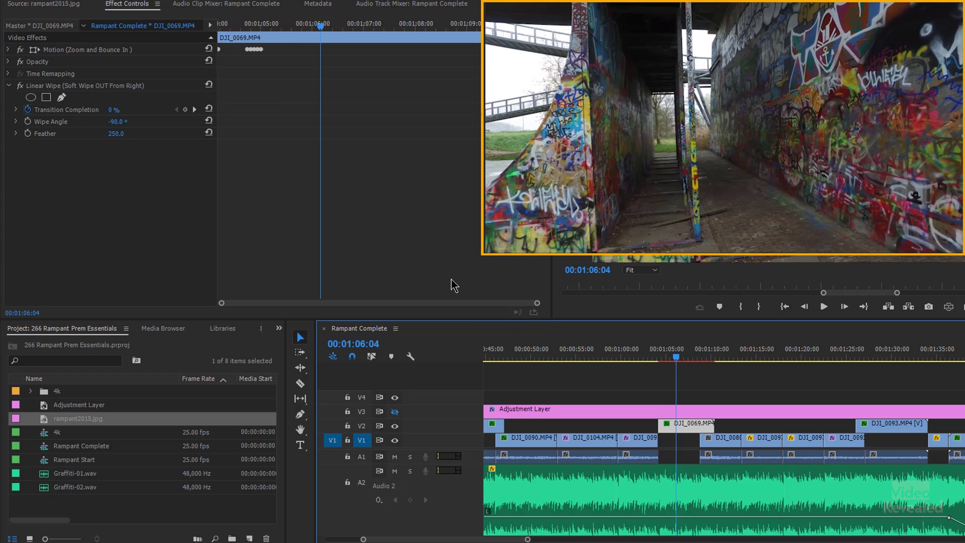
pyautogui.moveTo(671, 362); pyautogui.dragTo(655, 359)
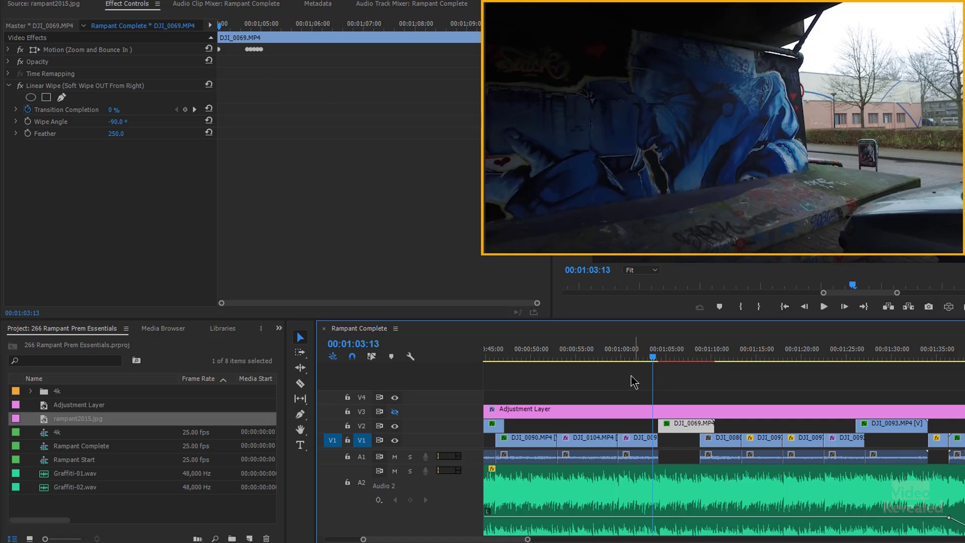
pyautogui.press('space')
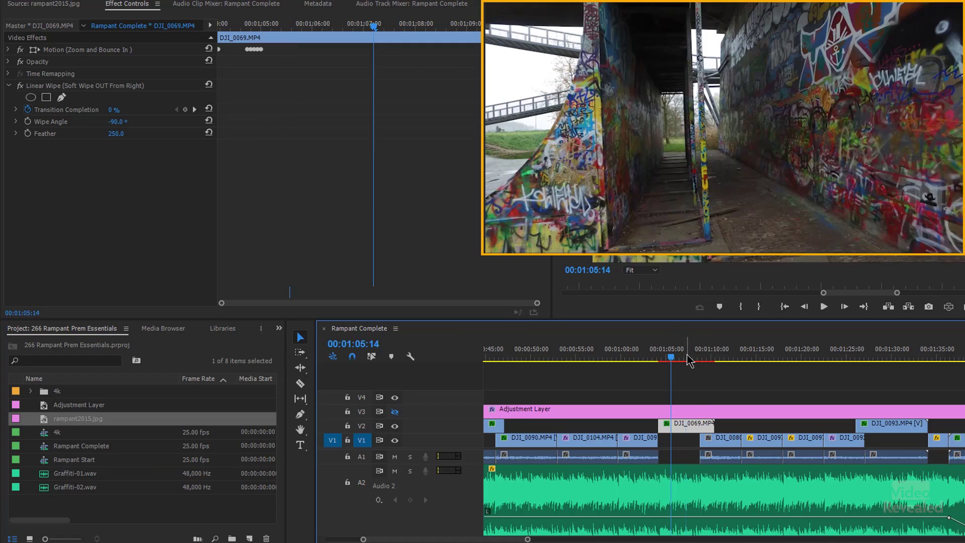
pyautogui.moveTo(687, 356); pyautogui.dragTo(705, 363)
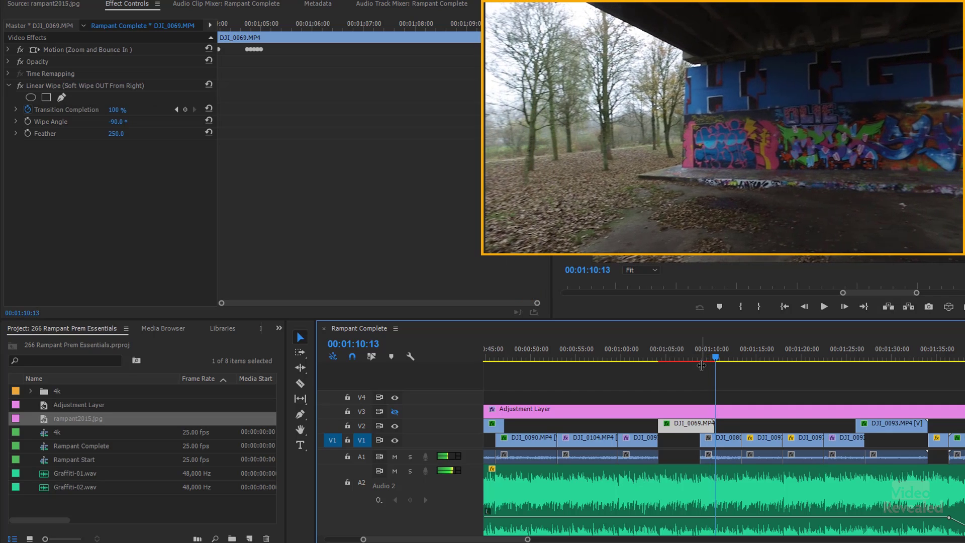
# Select DJI_0080, step forward two frames, and jump ahead two edit points.
pyautogui.click(734, 444)
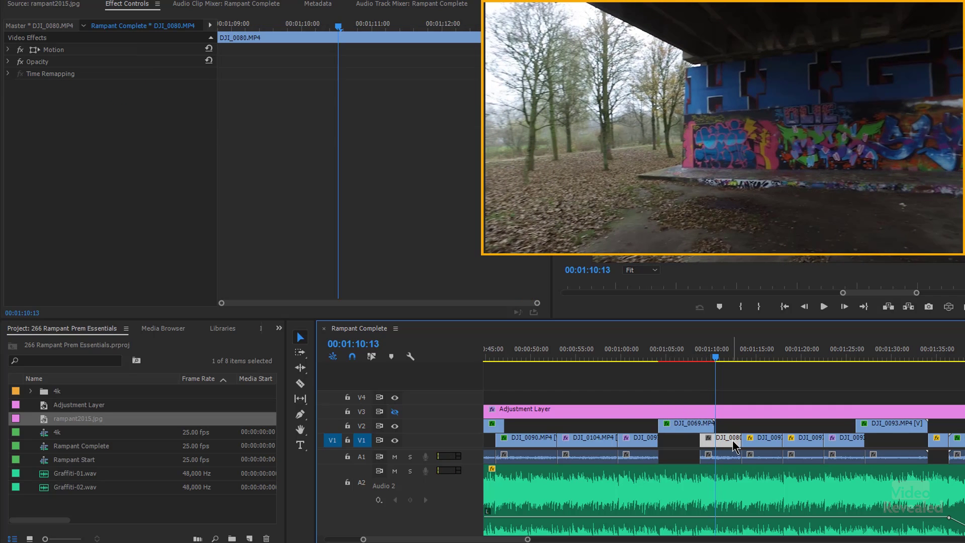
pyautogui.press('Right')
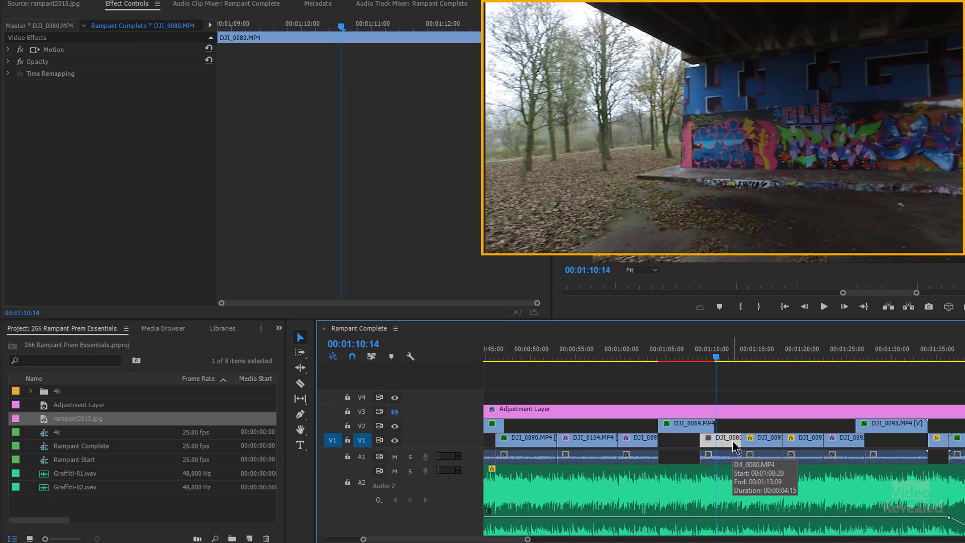
pyautogui.press('Right')
pyautogui.press('Down')
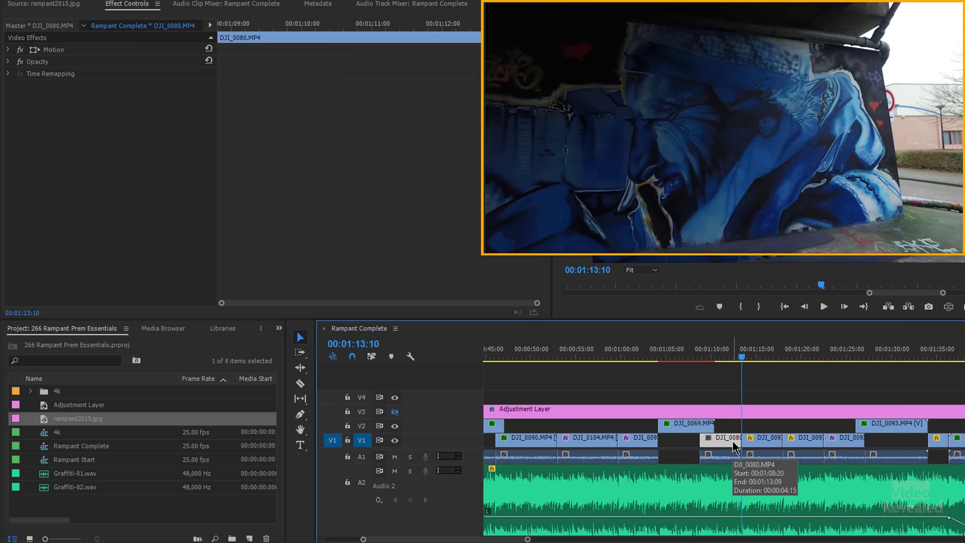
pyautogui.press('Down')
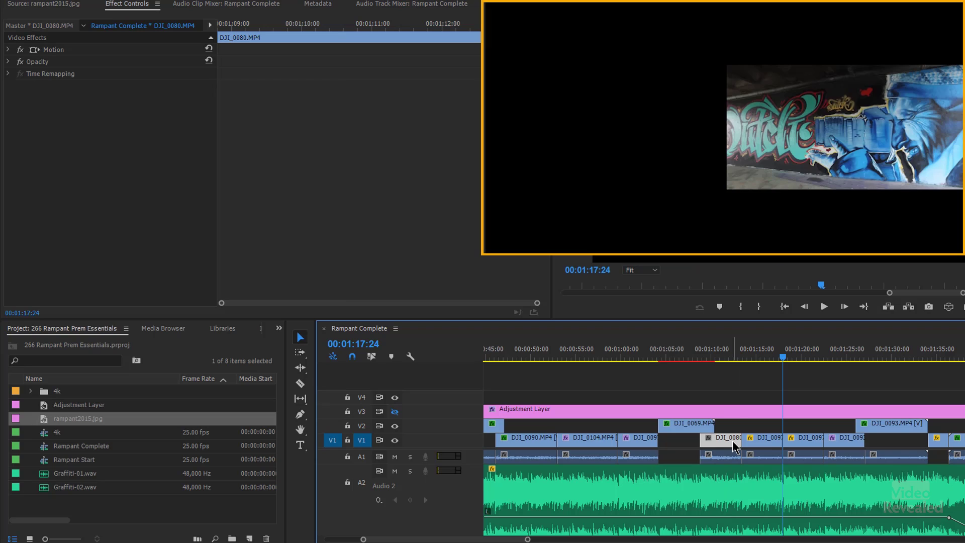
# Show the 2 Frame Box Left and Box Right presets on the DJI_0097 clips and play them.
pyautogui.click(767, 441)
pyautogui.moveTo(774, 357); pyautogui.dragTo(759, 354)
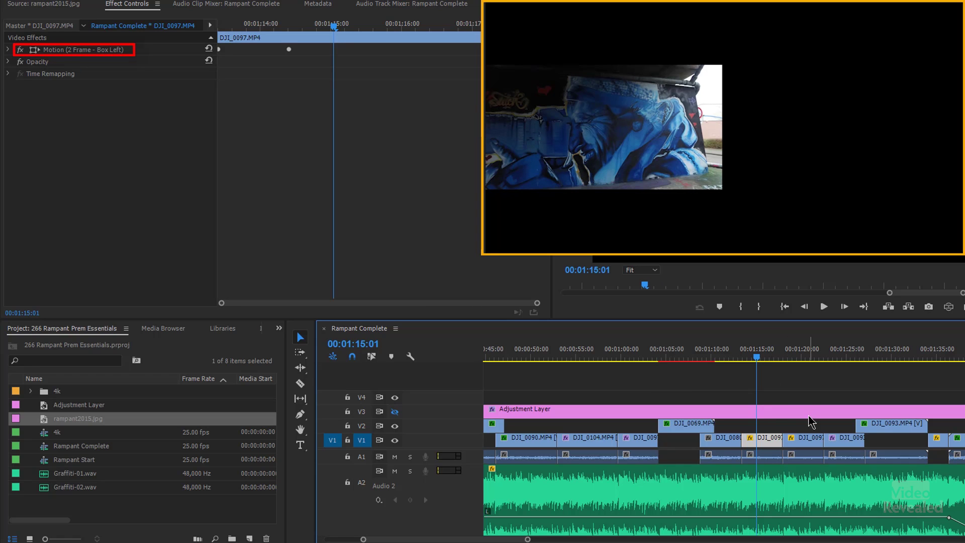
pyautogui.click(801, 444)
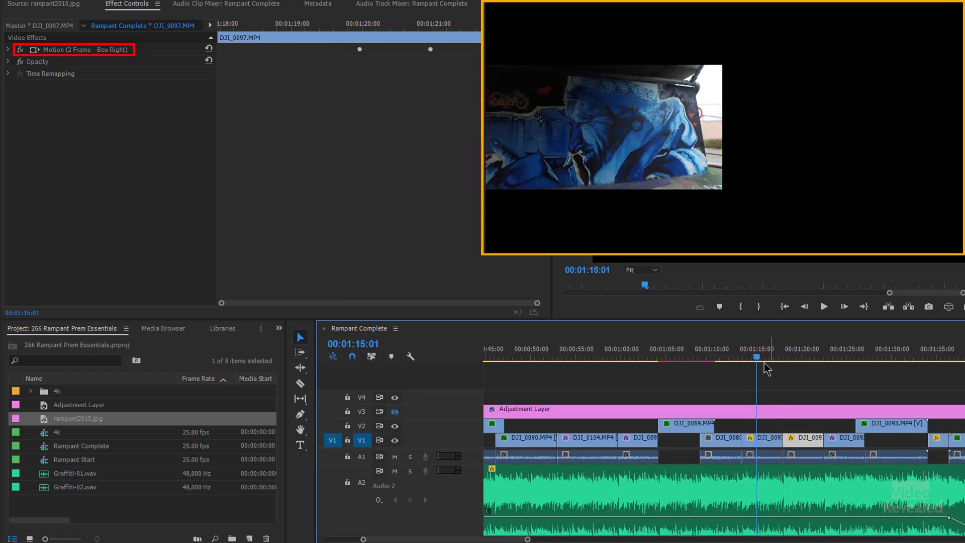
pyautogui.click(733, 358)
pyautogui.press('space')
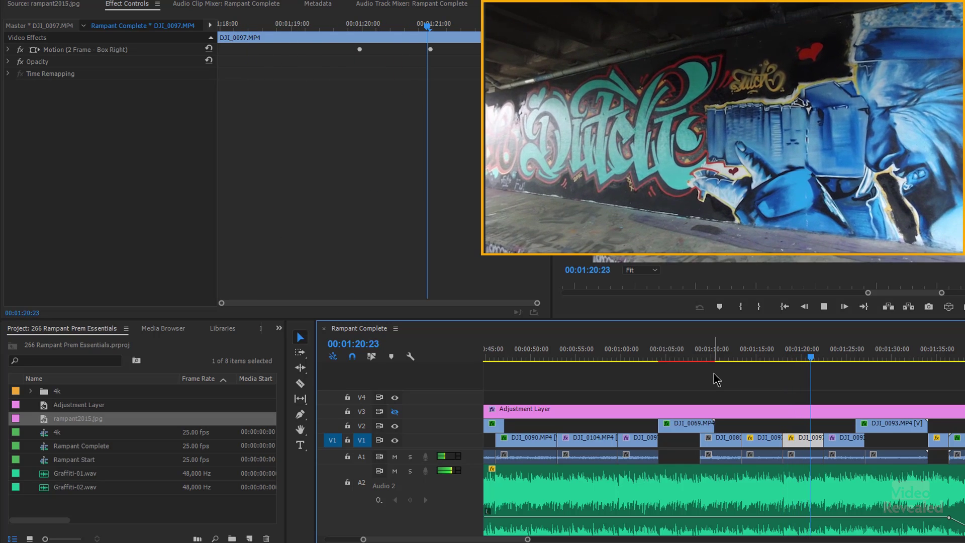
pyautogui.press('space')
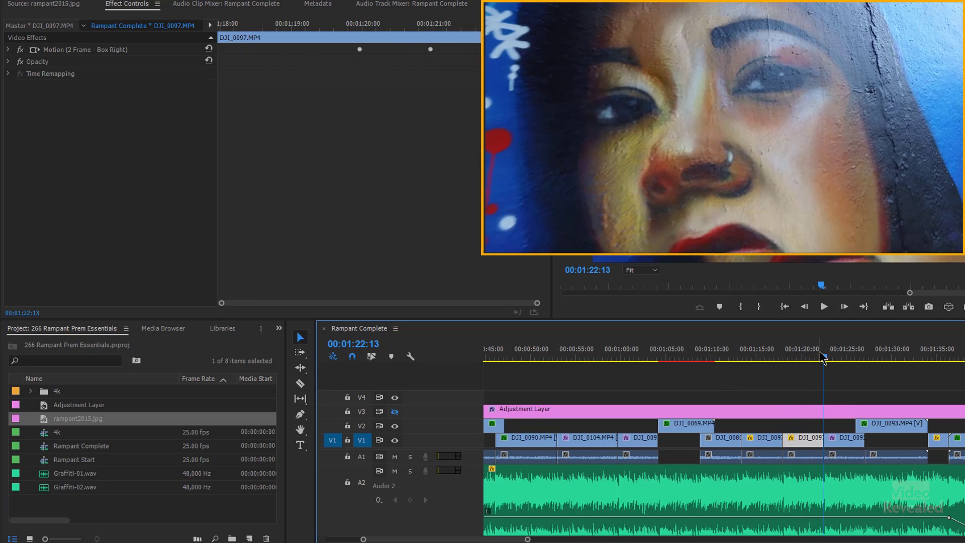
# Select DJI_0093, step through and play its Offset (Frame Bounce Fast), then select its V2 clip.
pyautogui.click(842, 447)
pyautogui.moveTo(824, 361); pyautogui.dragTo(821, 359)
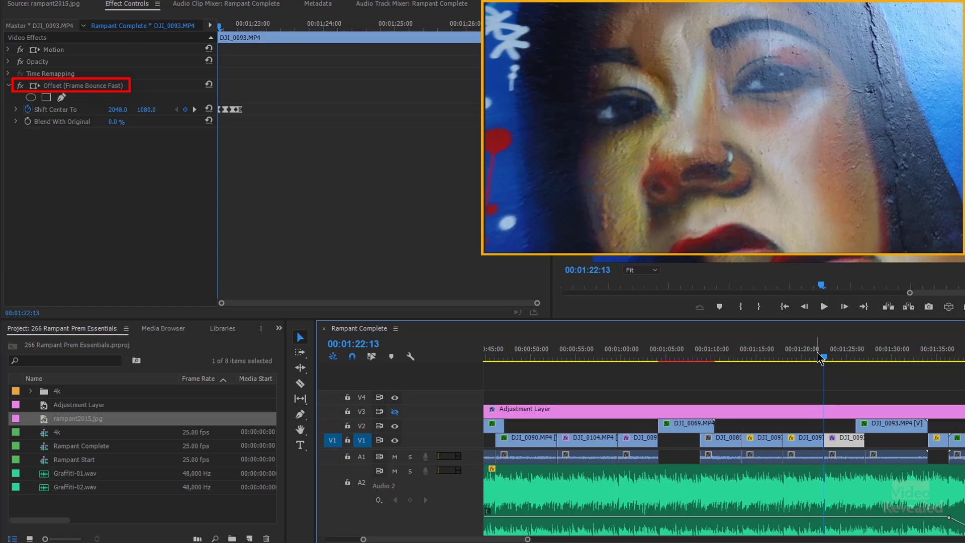
pyautogui.press('Right')
pyautogui.press('Right')
pyautogui.press('Right')
pyautogui.press('Right')
pyautogui.press('Right')
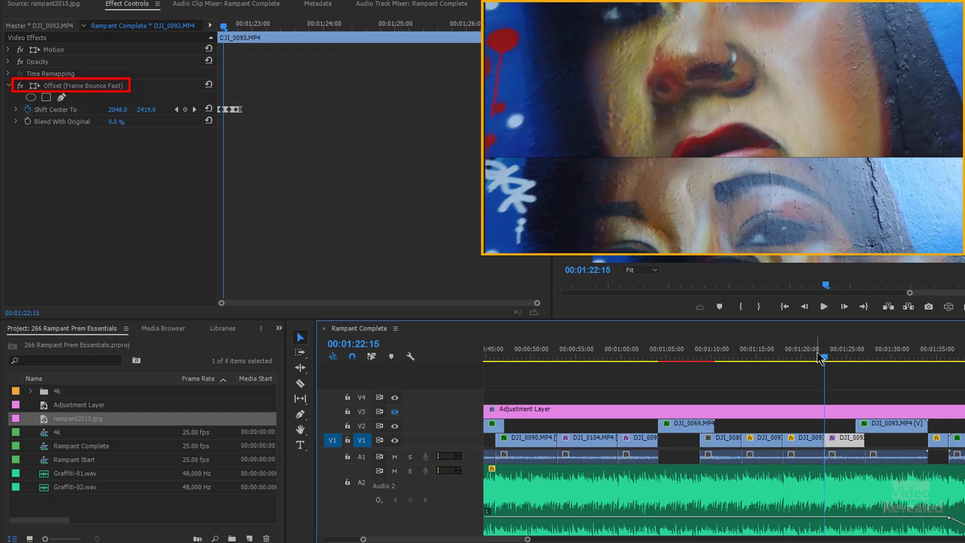
pyautogui.press('Right')
pyautogui.press('Right')
pyautogui.press('Right')
pyautogui.press('Right')
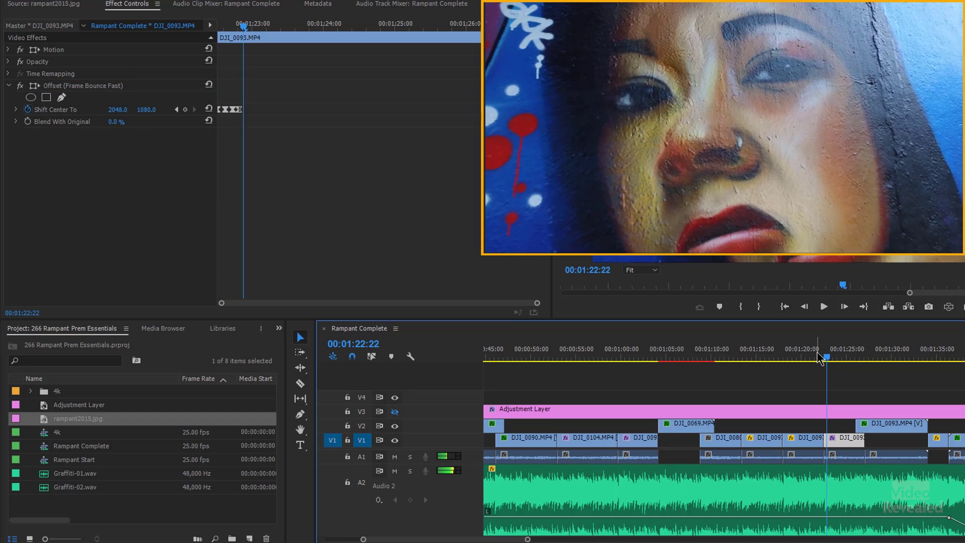
pyautogui.press('space')
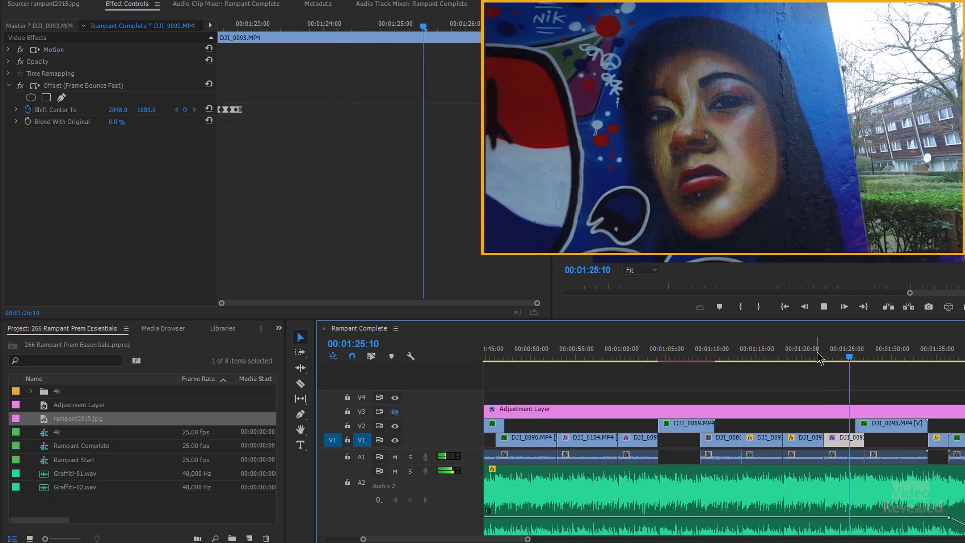
pyautogui.press('space')
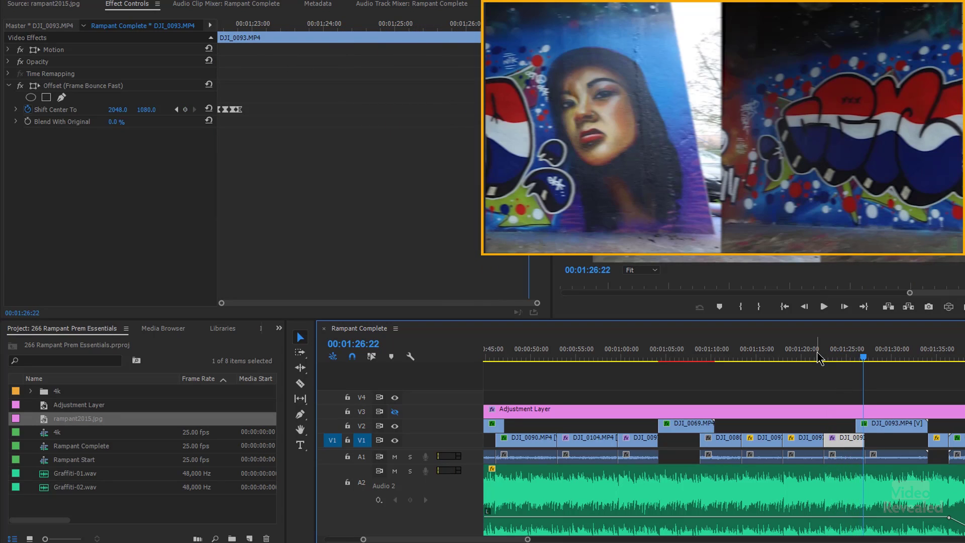
pyautogui.click(880, 425)
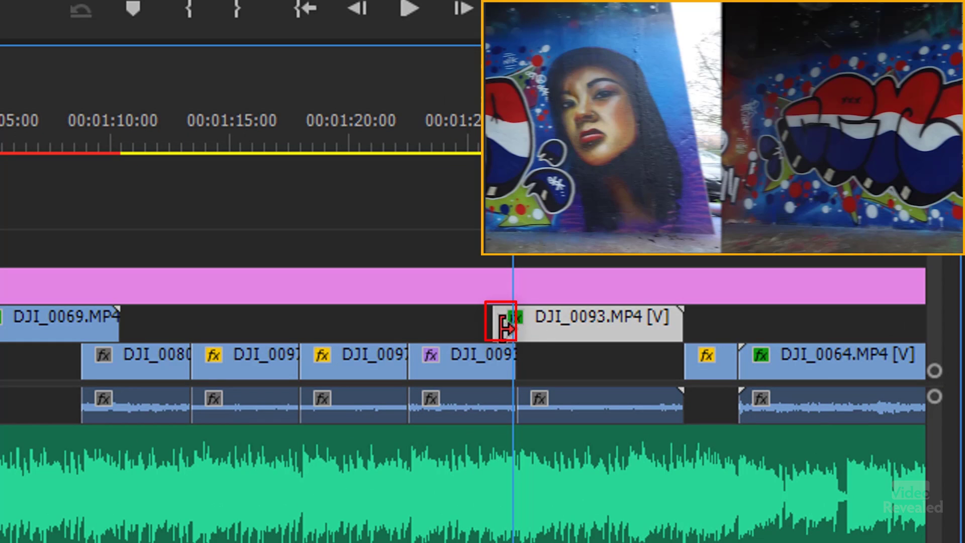
pyautogui.press('space')
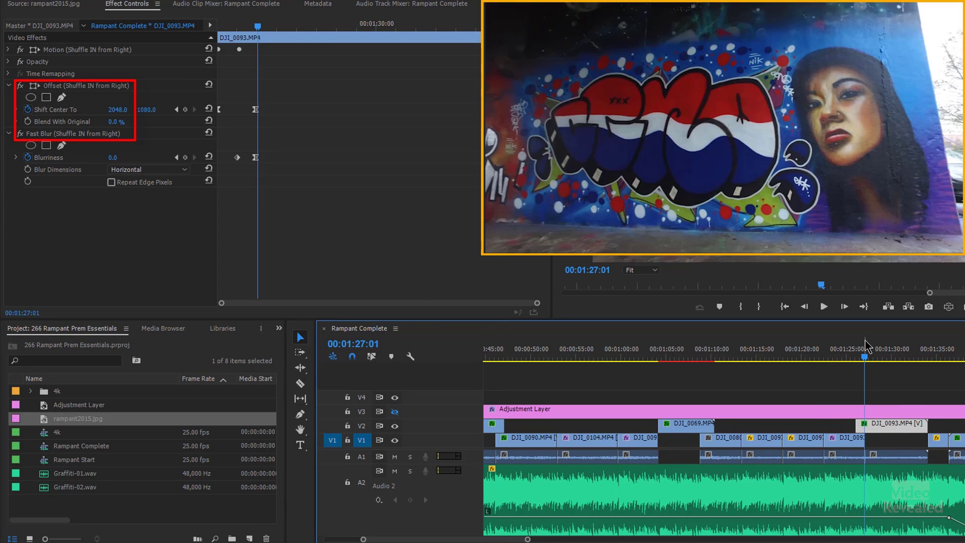
pyautogui.press('Up')
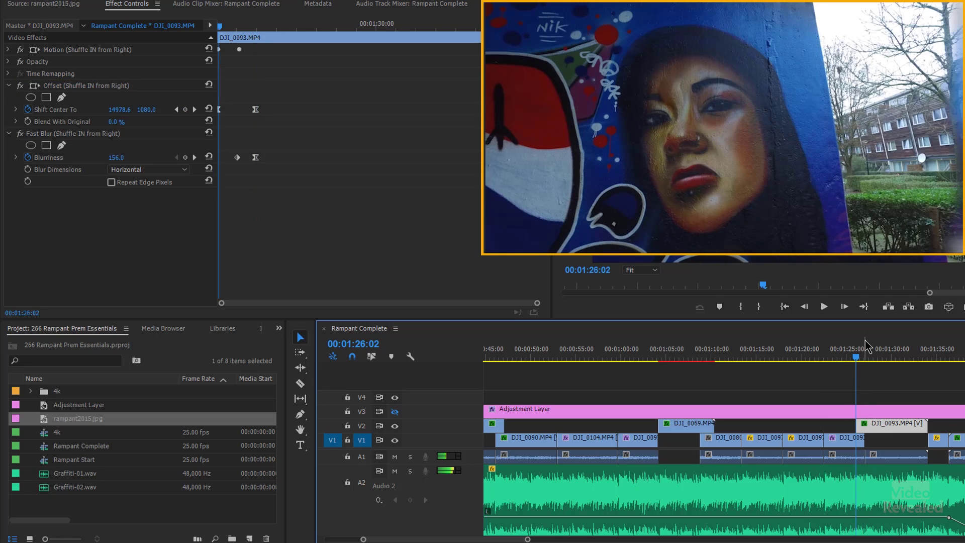
pyautogui.press('Right')
pyautogui.press('Right')
pyautogui.press('Right')
pyautogui.press('Right')
pyautogui.press('Right')
pyautogui.press('Right')
pyautogui.press('Right')
pyautogui.press('Right')
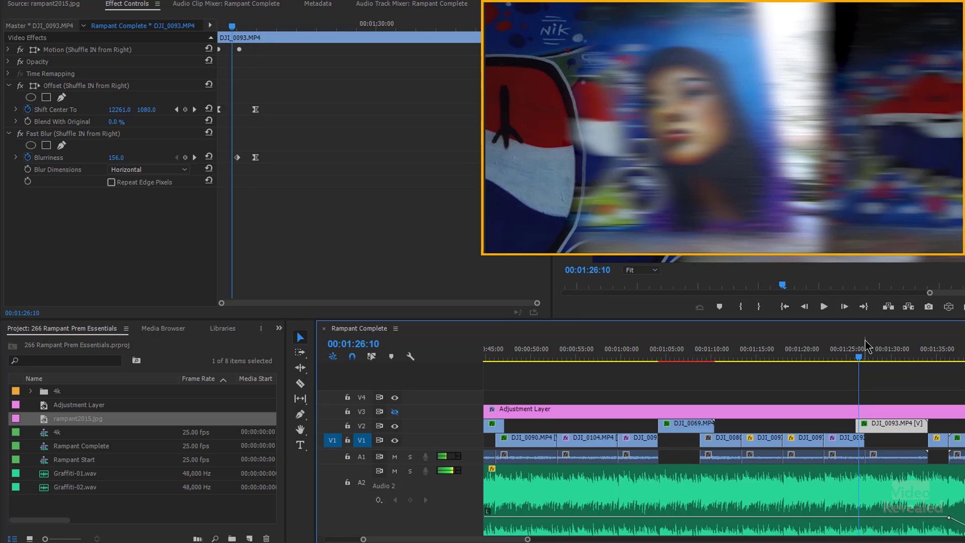
pyautogui.press('Right')
pyautogui.press('Right')
pyautogui.press('Right')
pyautogui.press('Right')
pyautogui.press('Right')
pyautogui.press('Right')
pyautogui.press('Right')
pyautogui.press('Right')
pyautogui.press('Right')
pyautogui.press('Right')
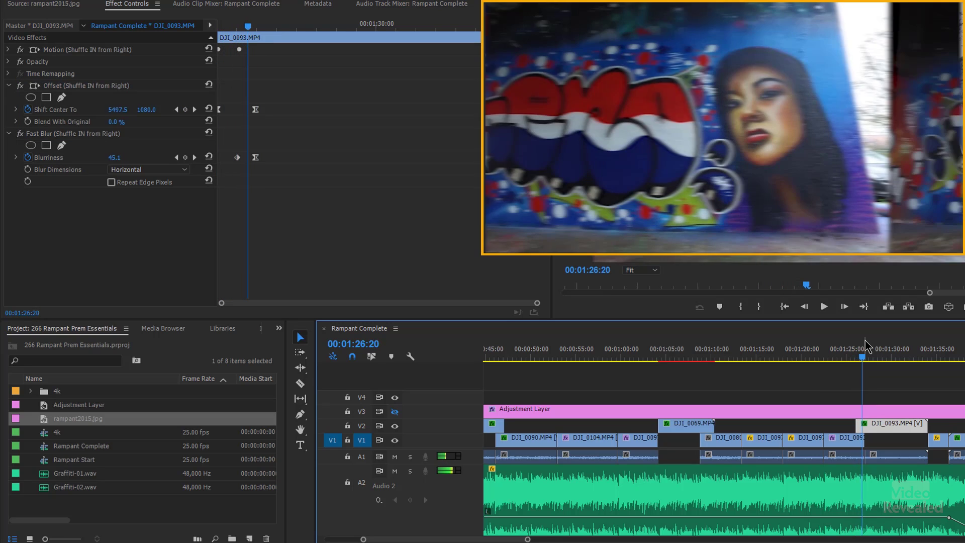
pyautogui.press('Right')
pyautogui.press('Right')
pyautogui.press('Right')
pyautogui.press('Right')
pyautogui.press('Right')
pyautogui.press('Right')
pyautogui.press('Right')
pyautogui.press('Right')
pyautogui.press('Right')
pyautogui.press('Right')
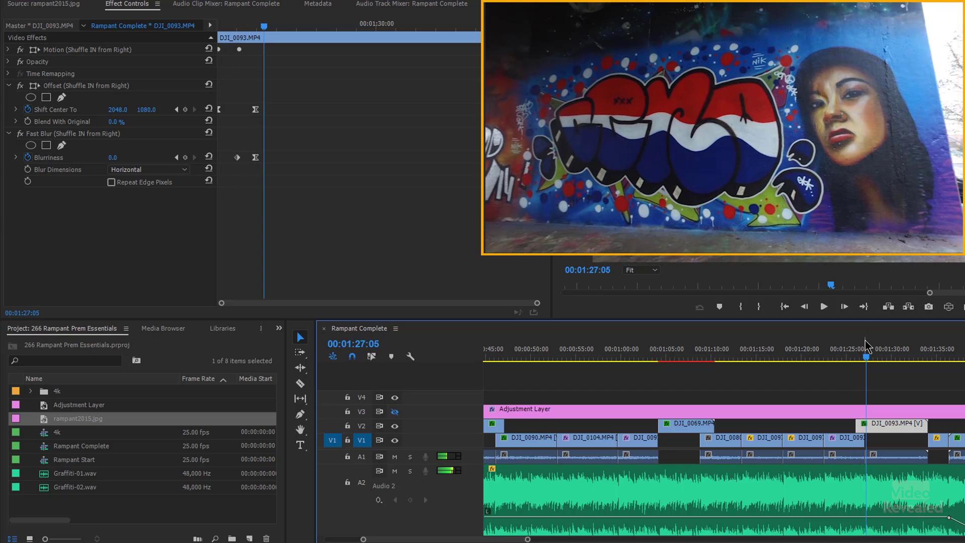
pyautogui.press('space')
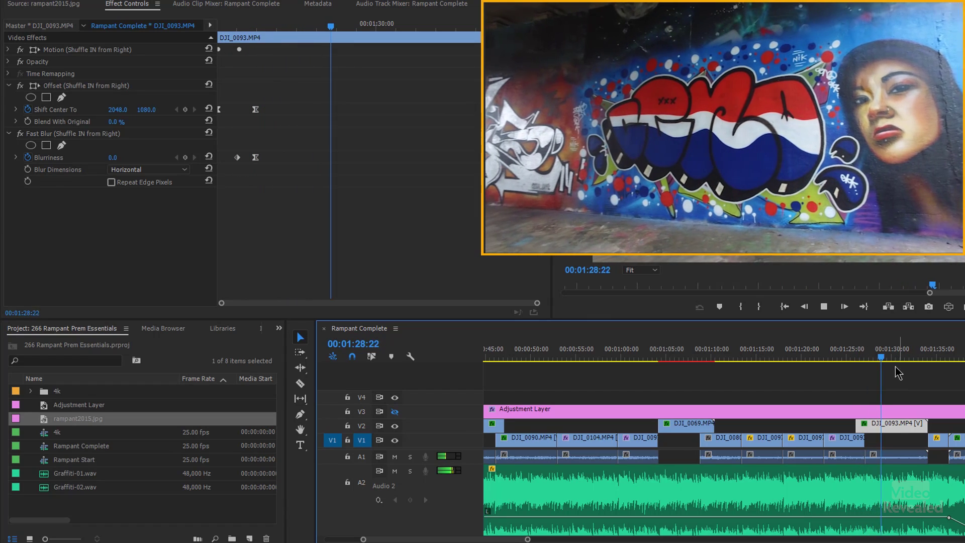
pyautogui.press('space')
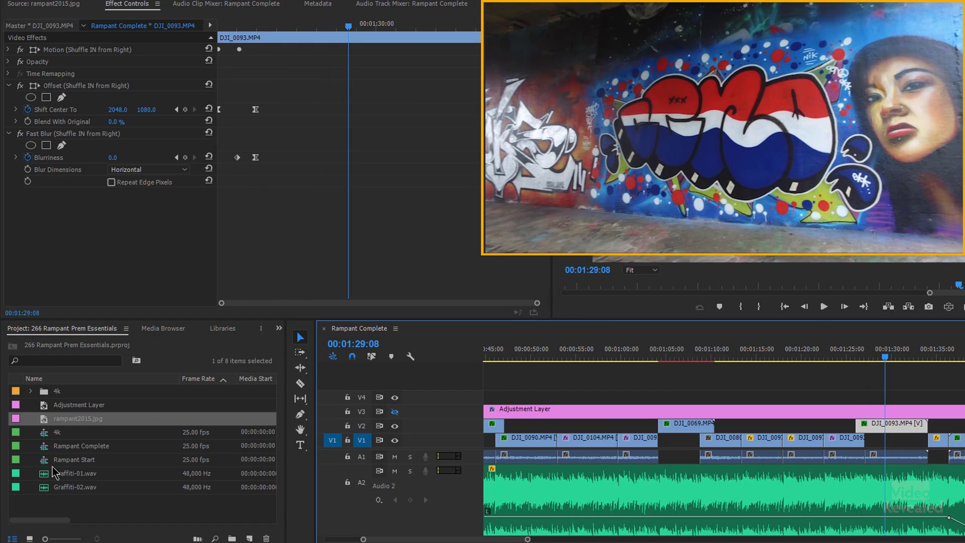
# Open the Rampant Start sequence, scrub its footage, and widen the panel to show the Effects list.
pyautogui.doubleClick(46, 459)
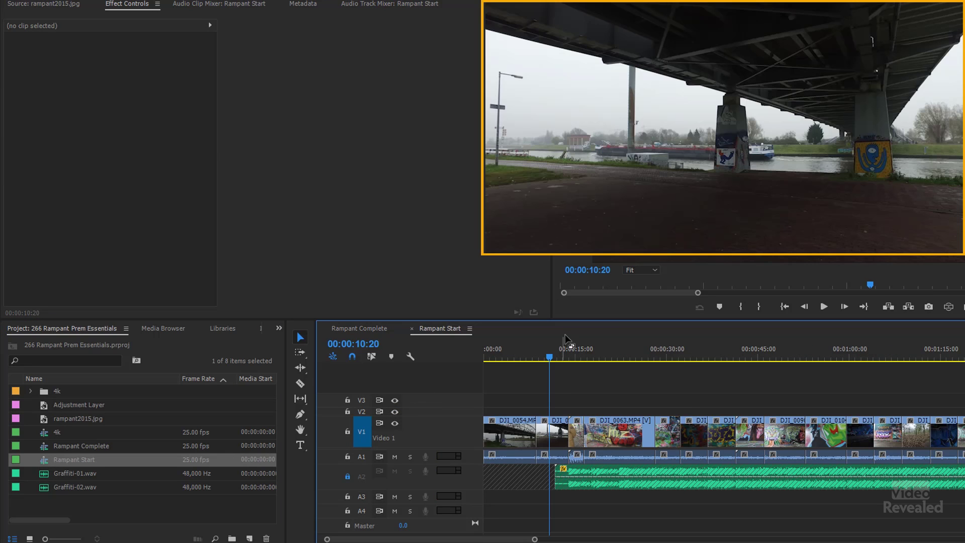
pyautogui.moveTo(561, 355); pyautogui.dragTo(519, 358)
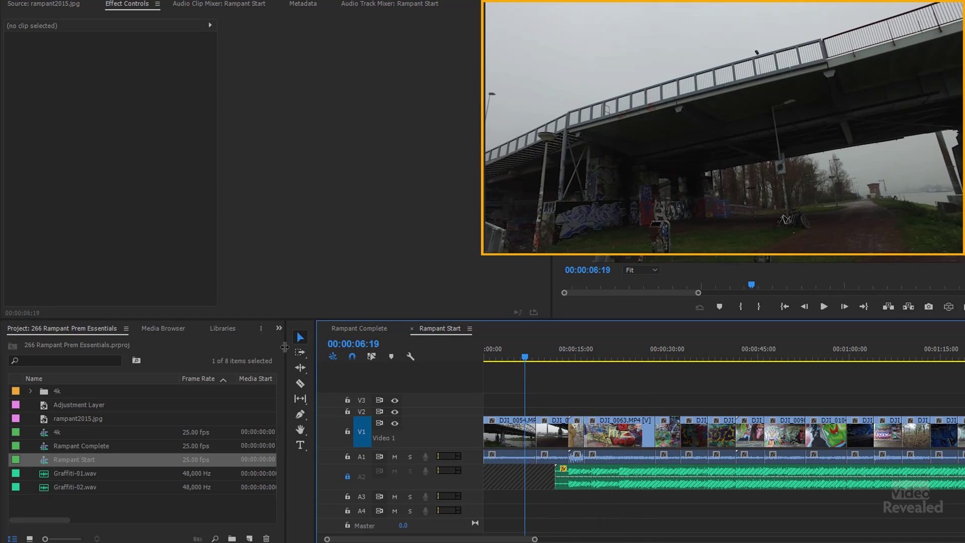
pyautogui.moveTo(284, 347); pyautogui.dragTo(325, 347)
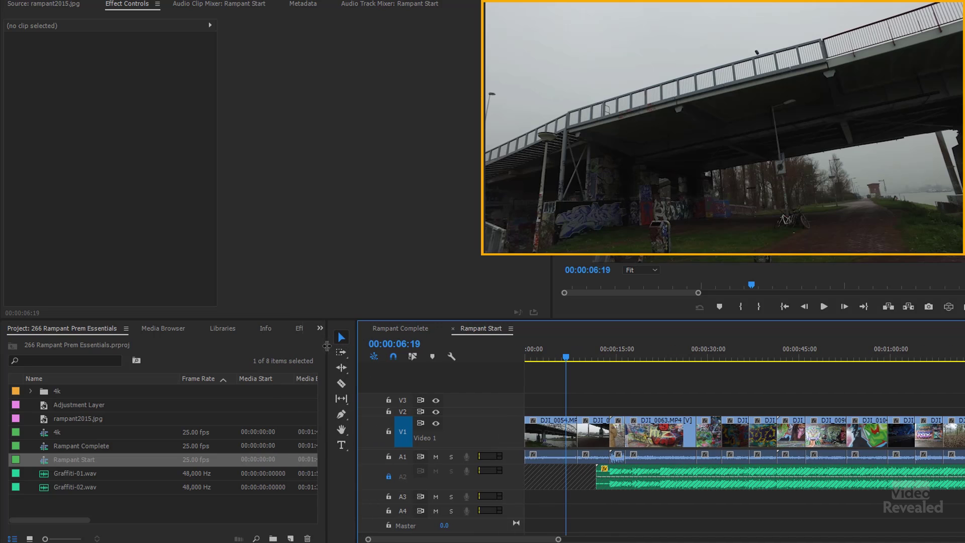
pyautogui.click(298, 329)
# Search the effects for 'rampa' and try Slice Diagonal Left on the V1 clip.
pyautogui.click(93, 342)
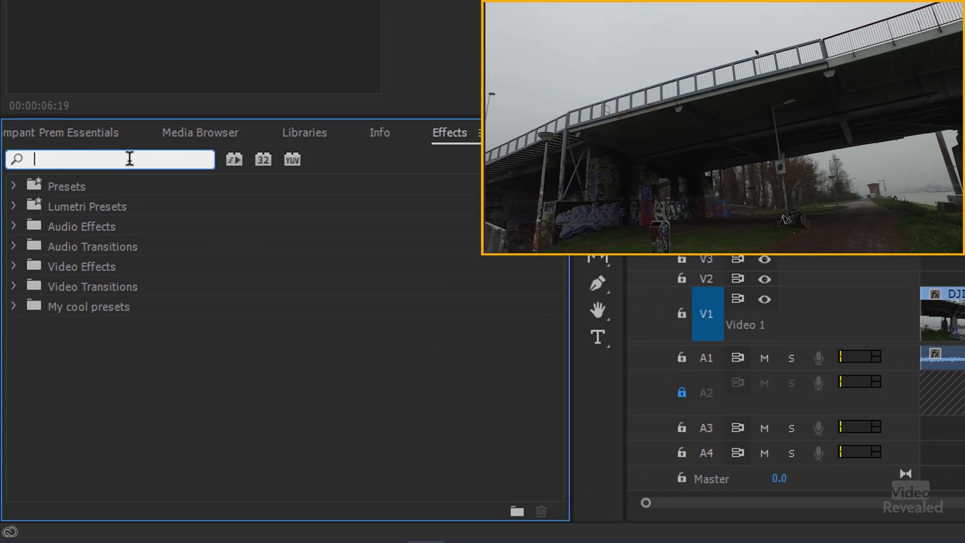
pyautogui.write('rampant')
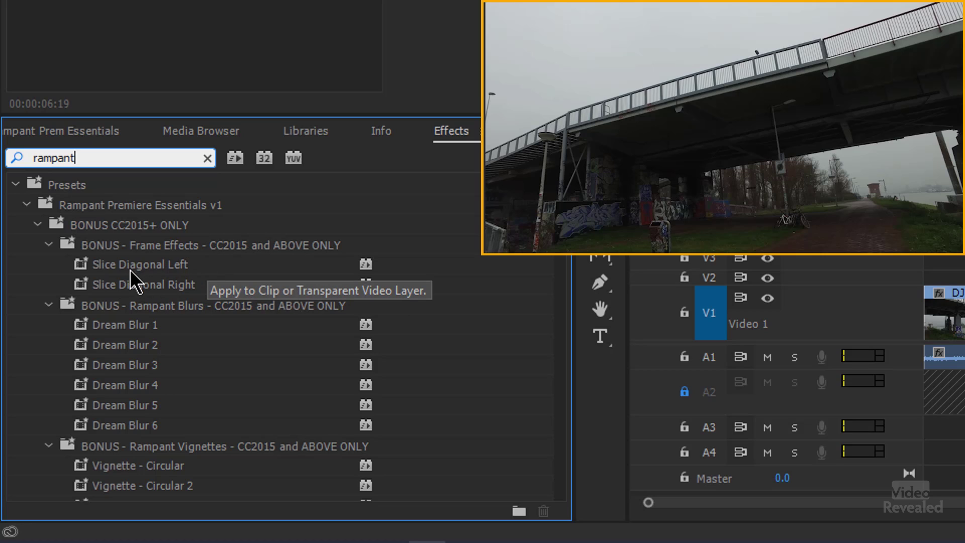
pyautogui.moveTo(83, 271); pyautogui.dragTo(961, 335)
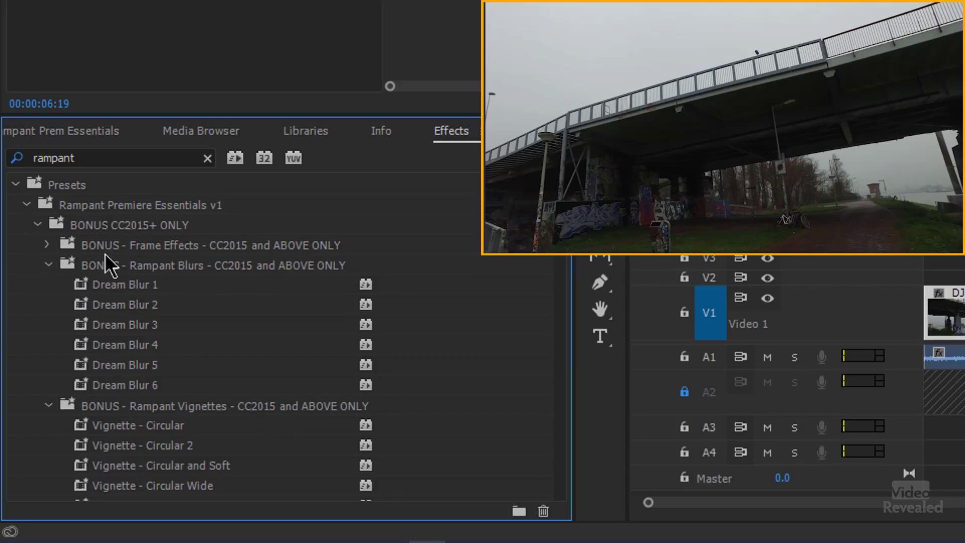
# Try Dream Blur 1 on the V1 clip, undo it, and collapse Rampant Blurs.
pyautogui.click(81, 287)
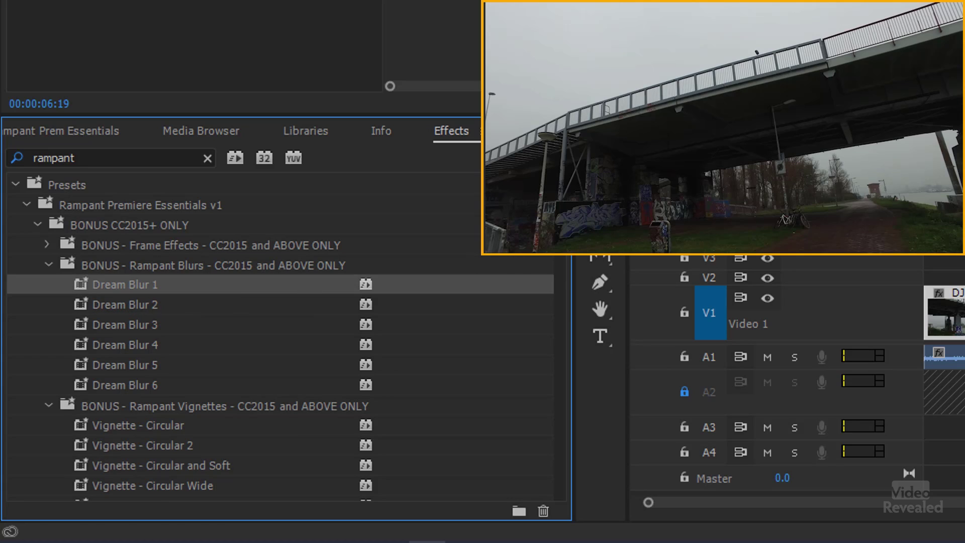
pyautogui.moveTo(81, 287); pyautogui.dragTo(955, 329)
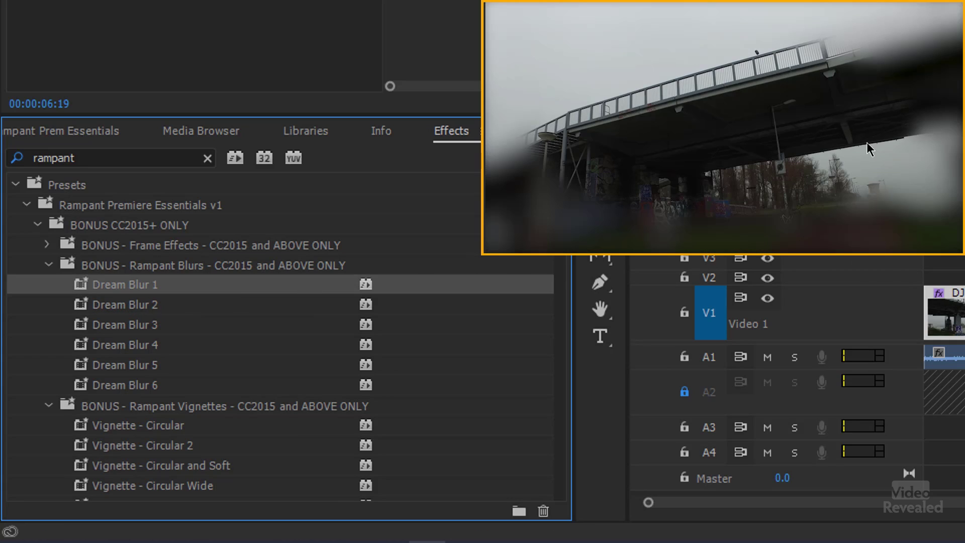
pyautogui.hotkey('ctrl', 'z')
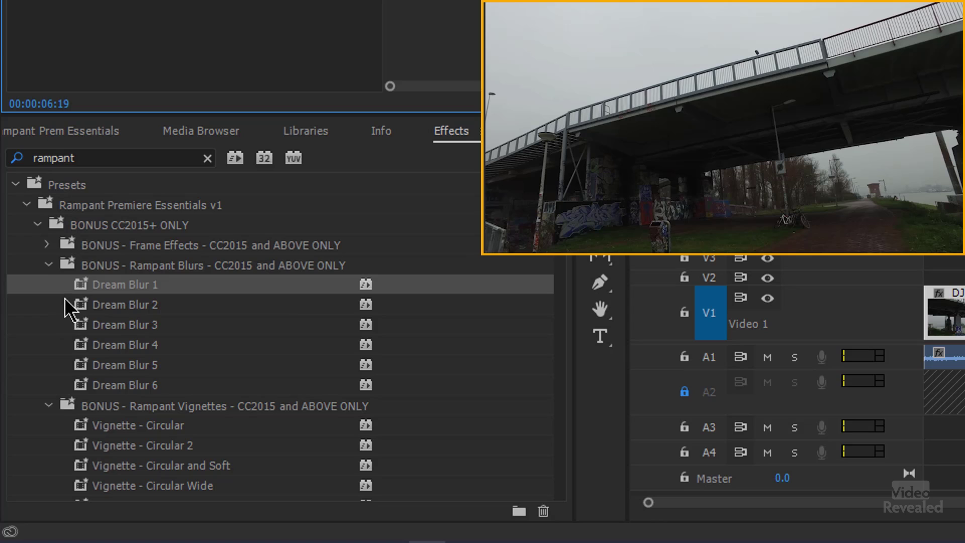
pyautogui.click(48, 265)
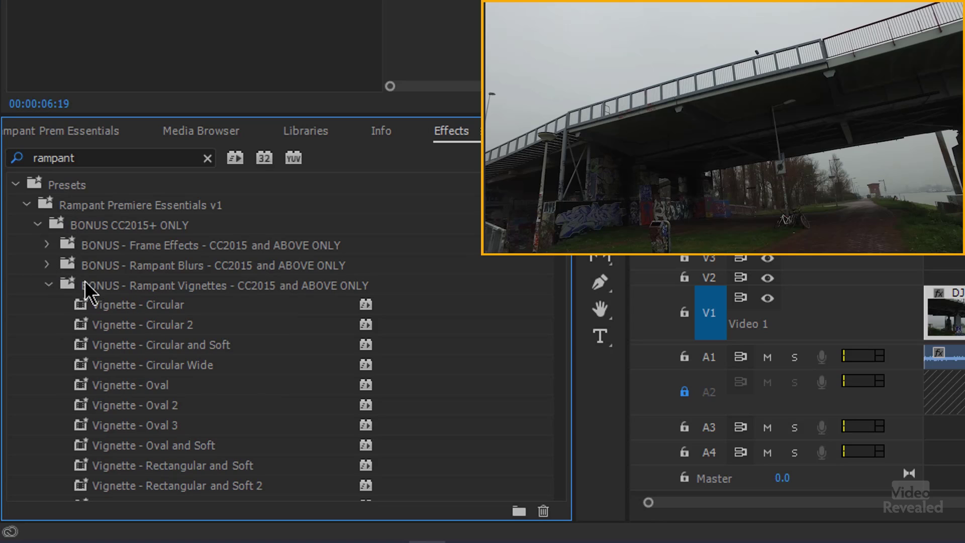
pyautogui.scroll(-2, 91, 294)
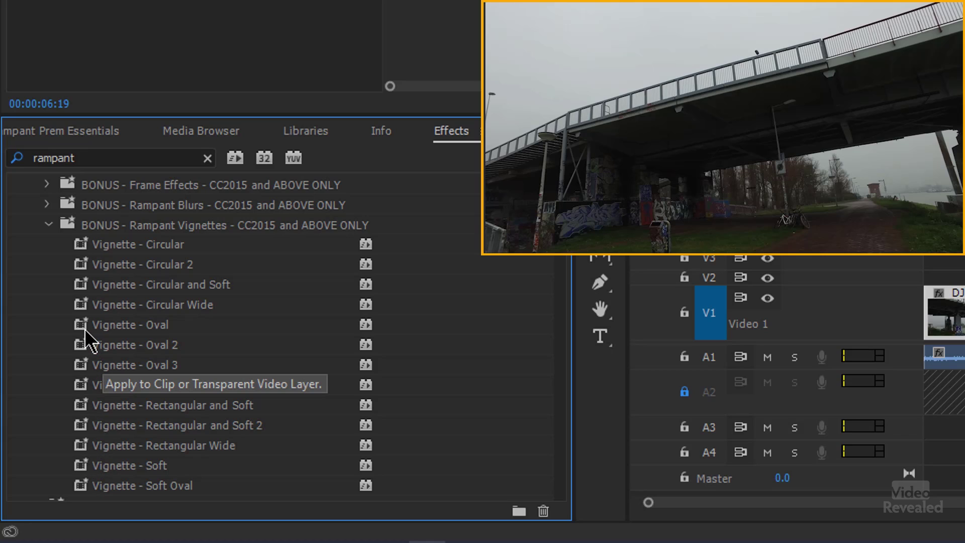
# Try a vignette preset on the clip, then collapse the Vignettes and Blurs folders.
pyautogui.moveTo(97, 265); pyautogui.dragTo(944, 312)
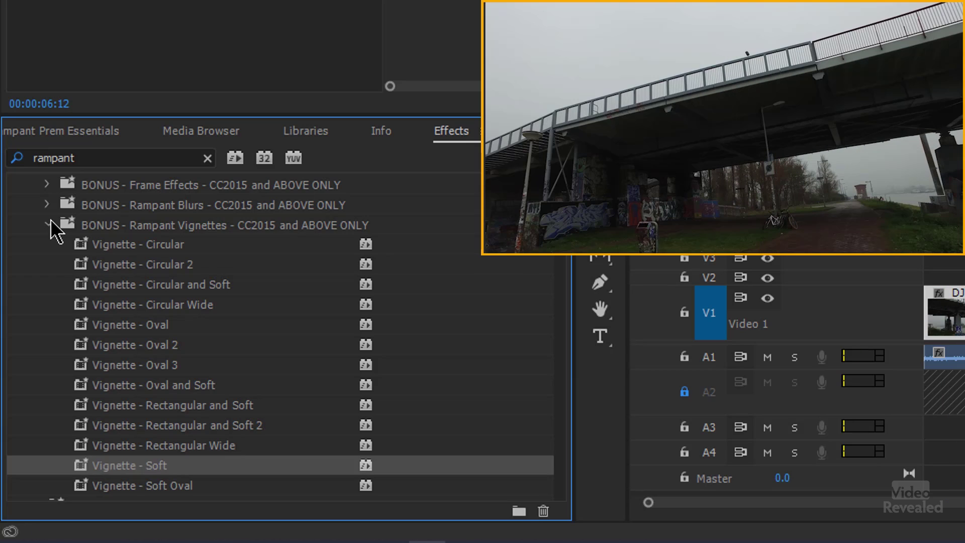
pyautogui.click(48, 225)
pyautogui.click(47, 205)
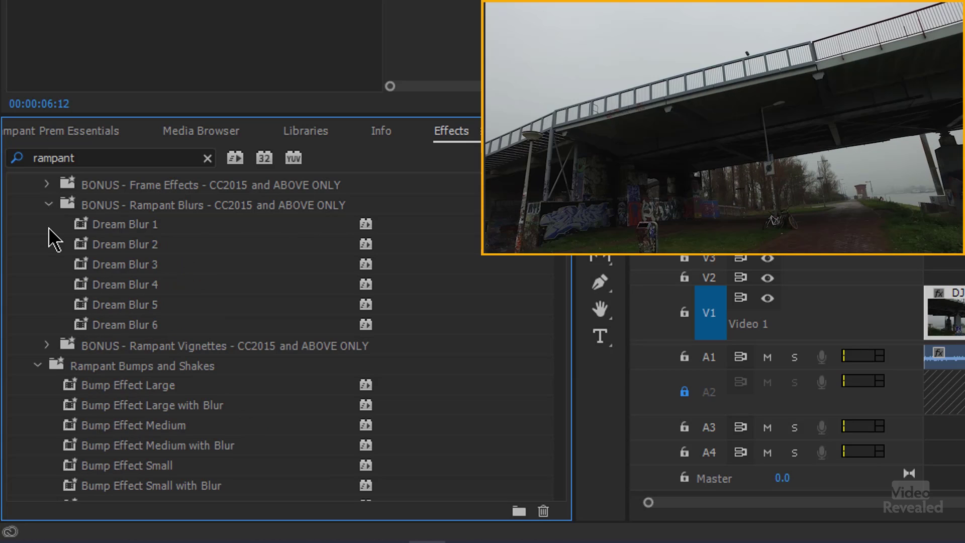
pyautogui.scroll(3, 53, 239)
pyautogui.click(48, 265)
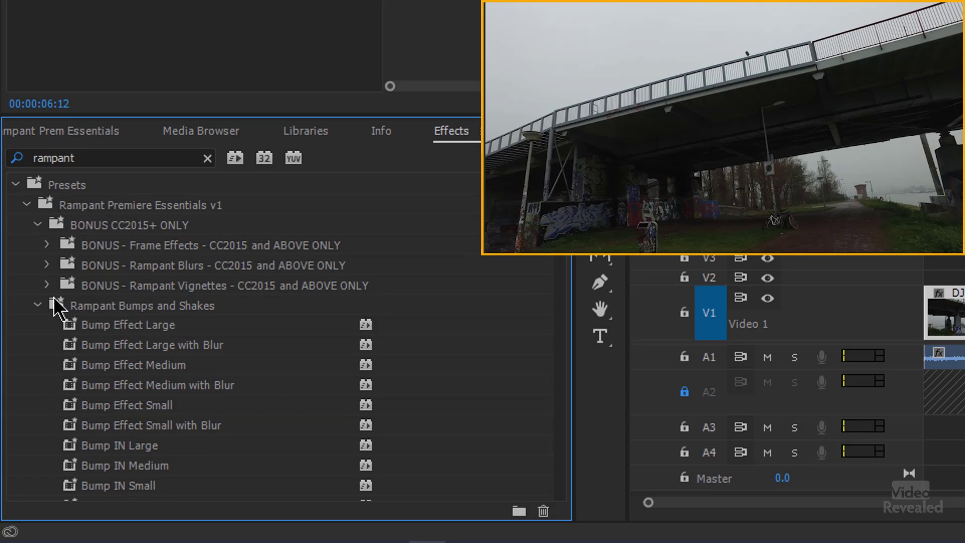
# Preview the Rampant Start footage and apply Bump Effect Large to clip DJI_0063.
pyautogui.scroll(-4, 75, 334)
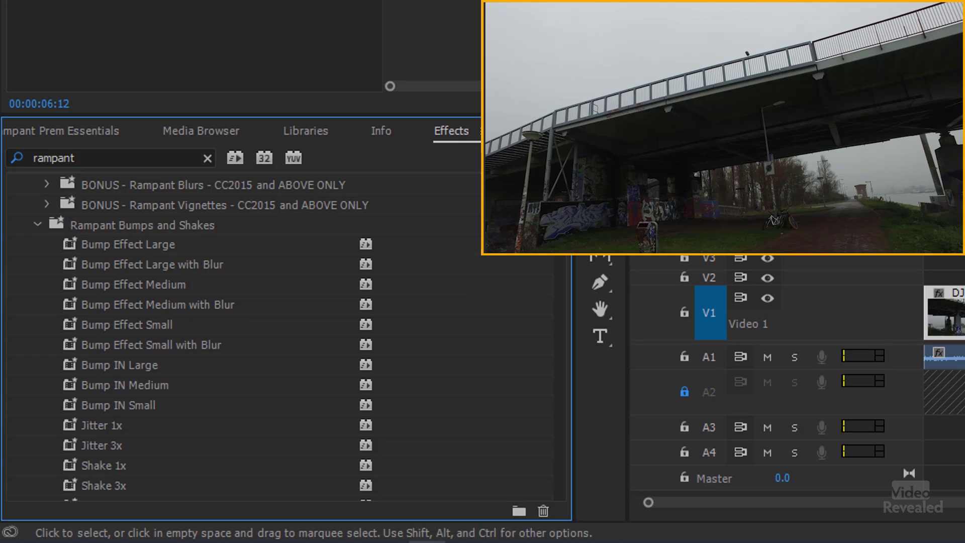
pyautogui.click(959, 347)
pyautogui.press('space')
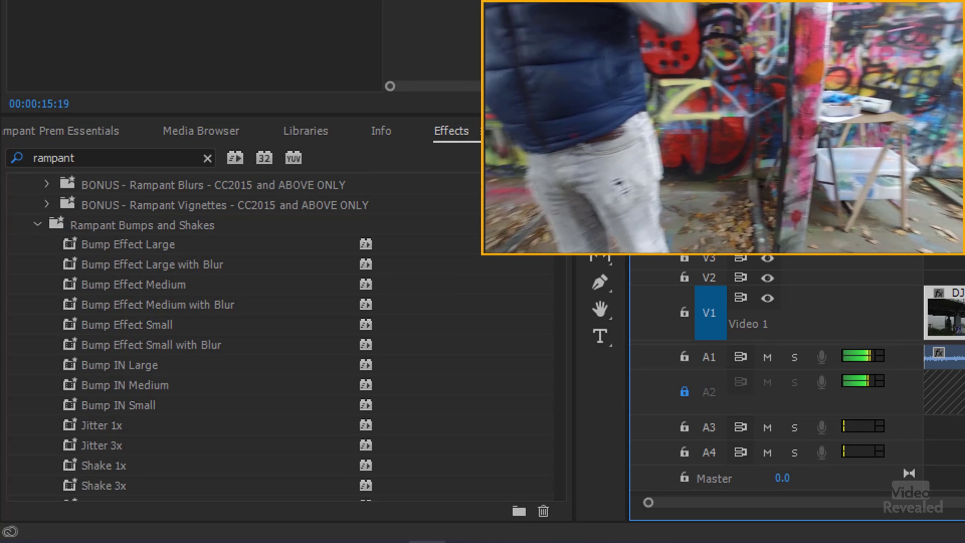
pyautogui.press('space')
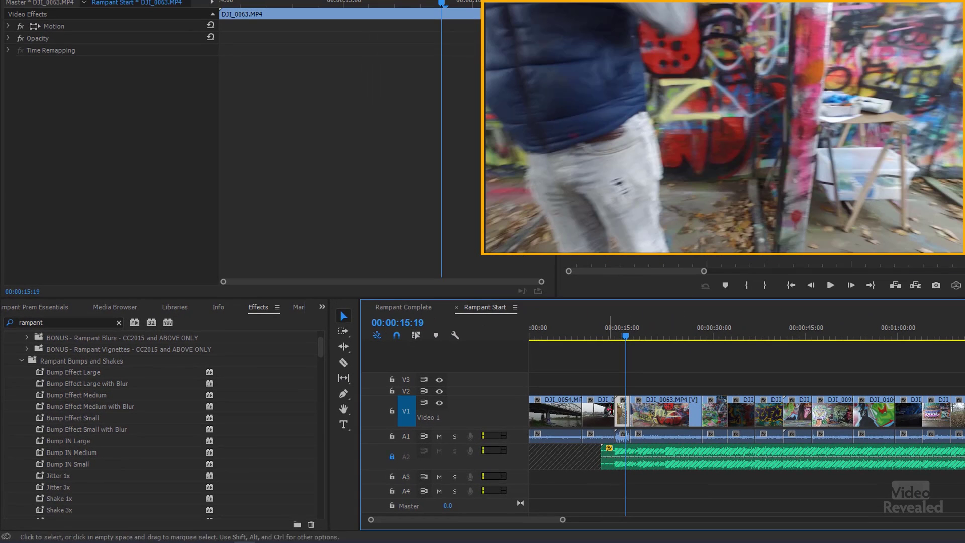
pyautogui.click(43, 374)
pyautogui.moveTo(467, 376); pyautogui.dragTo(622, 412)
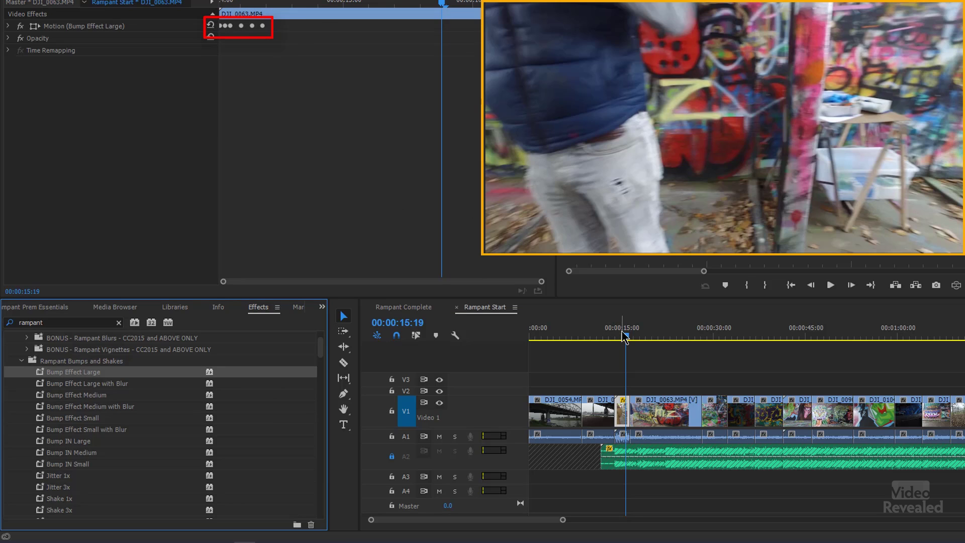
# Replay the bump effect and stop the playhead at 00:00:22:06 for the next cut.
pyautogui.moveTo(628, 339); pyautogui.dragTo(617, 337)
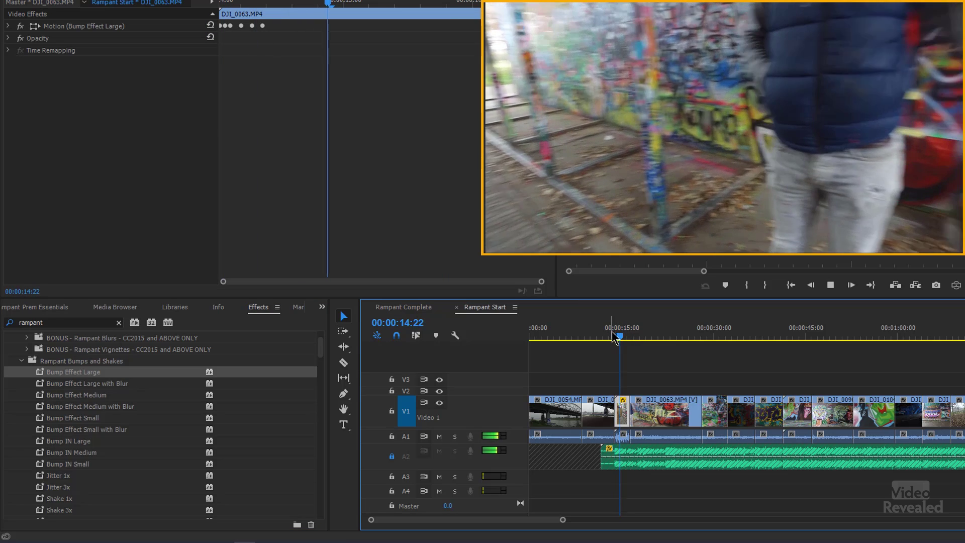
pyautogui.click(609, 333)
pyautogui.press('space')
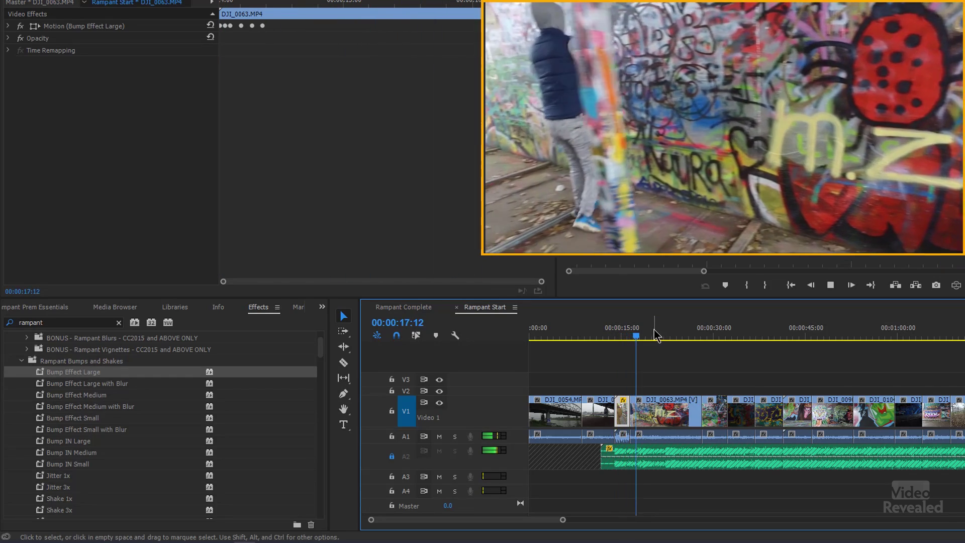
pyautogui.click(659, 335)
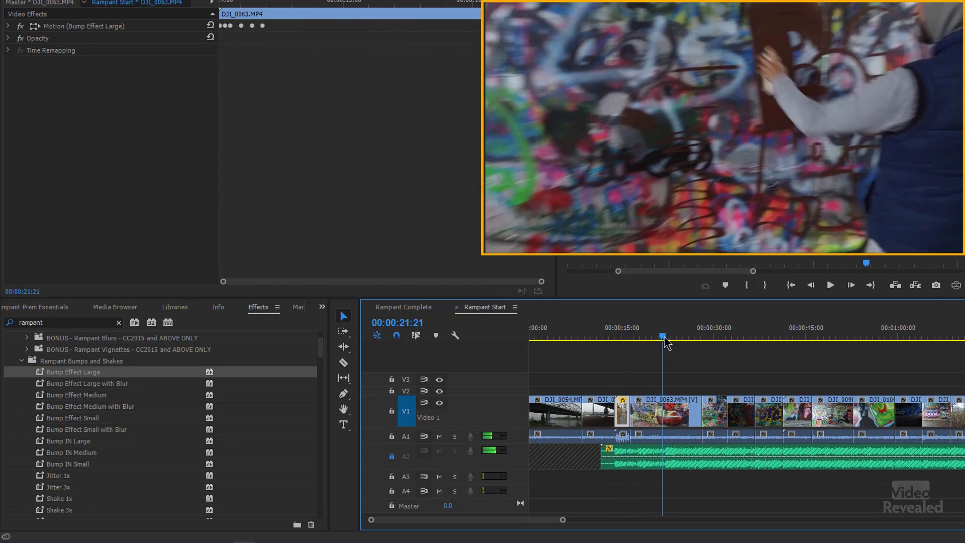
pyautogui.moveTo(663, 343); pyautogui.dragTo(644, 351)
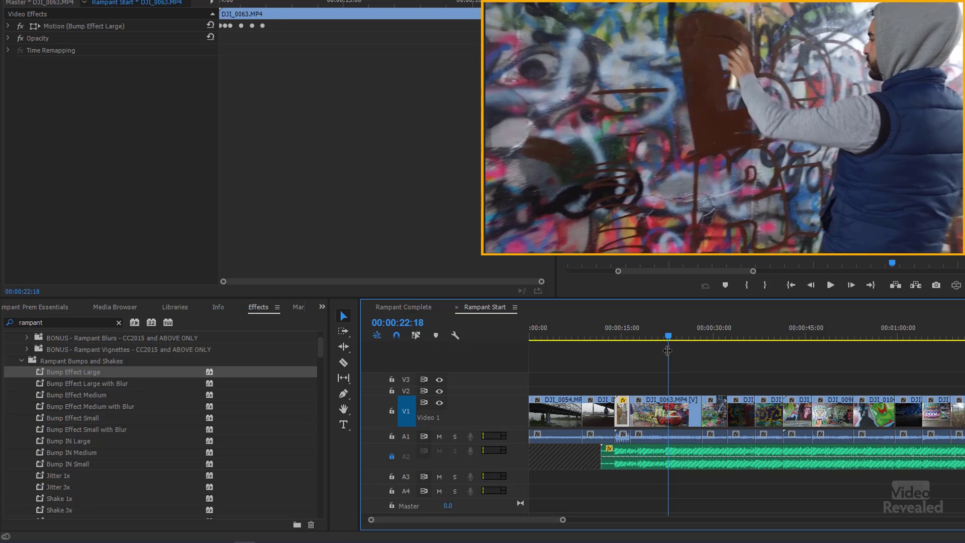
pyautogui.moveTo(667, 350); pyautogui.dragTo(660, 345)
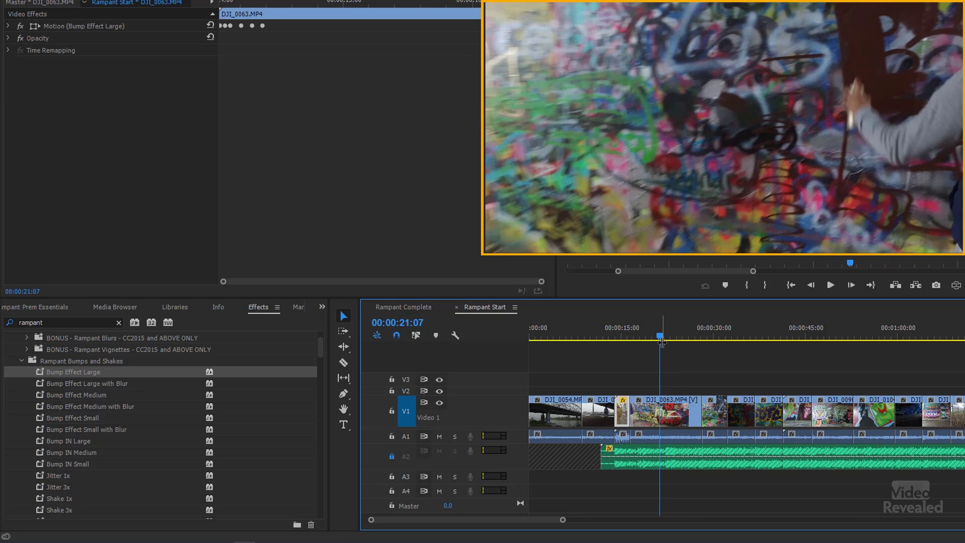
pyautogui.press('space')
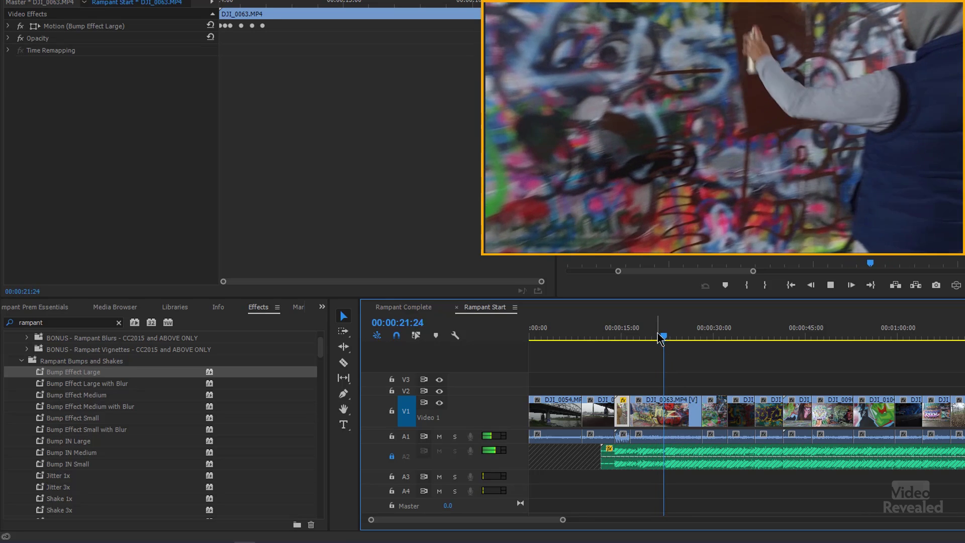
pyautogui.press('space')
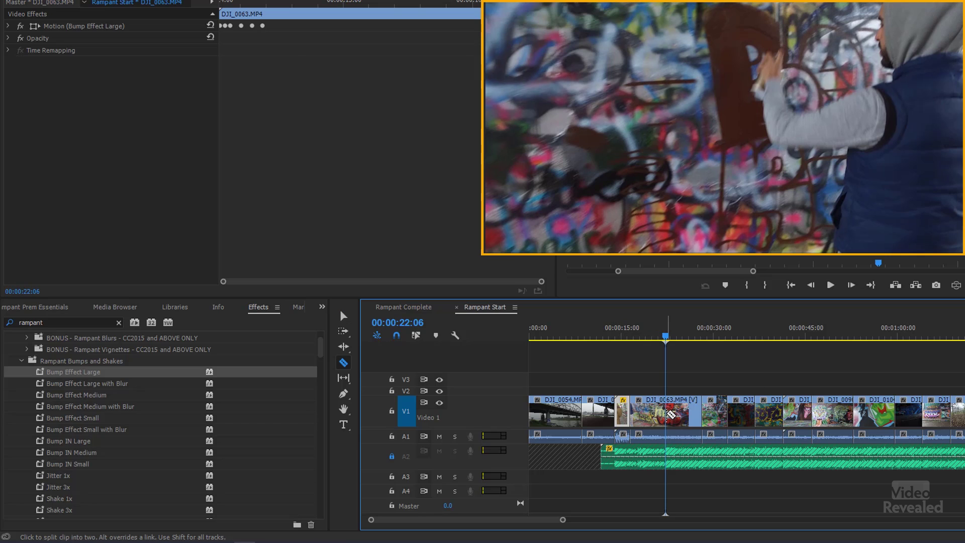
# Split DJI_0063 at the playhead and apply Bump IN Large to the second piece.
pyautogui.click(665, 412)
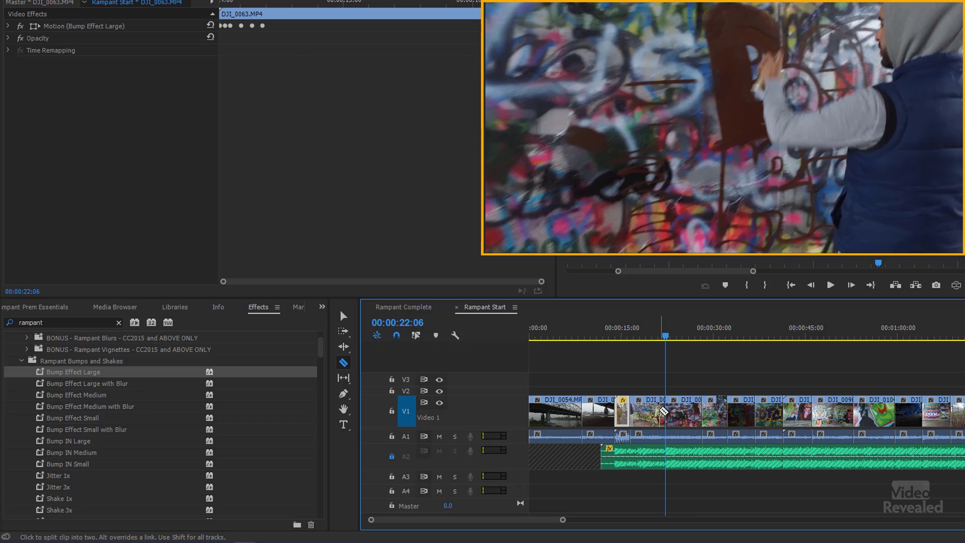
pyautogui.press('v')
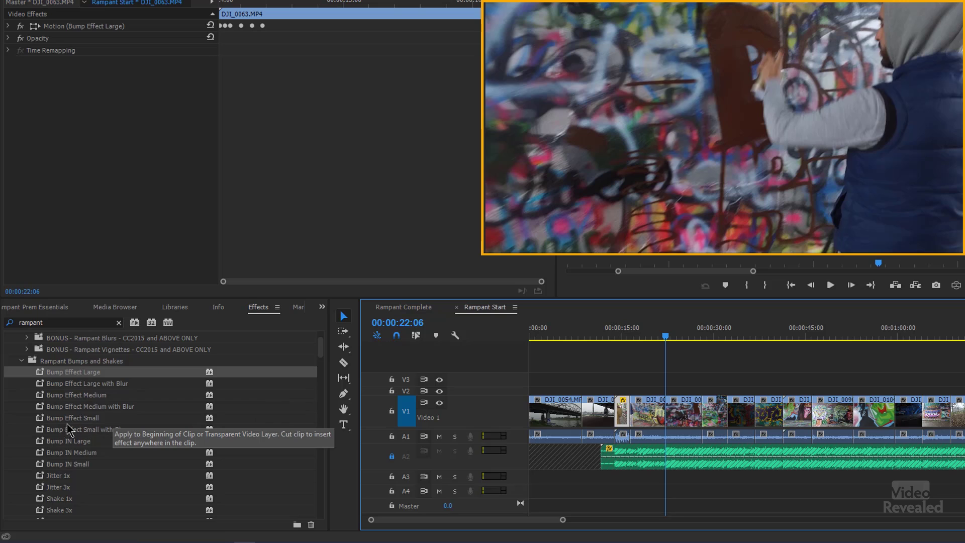
pyautogui.click(37, 442)
pyautogui.moveTo(510, 381); pyautogui.dragTo(677, 416)
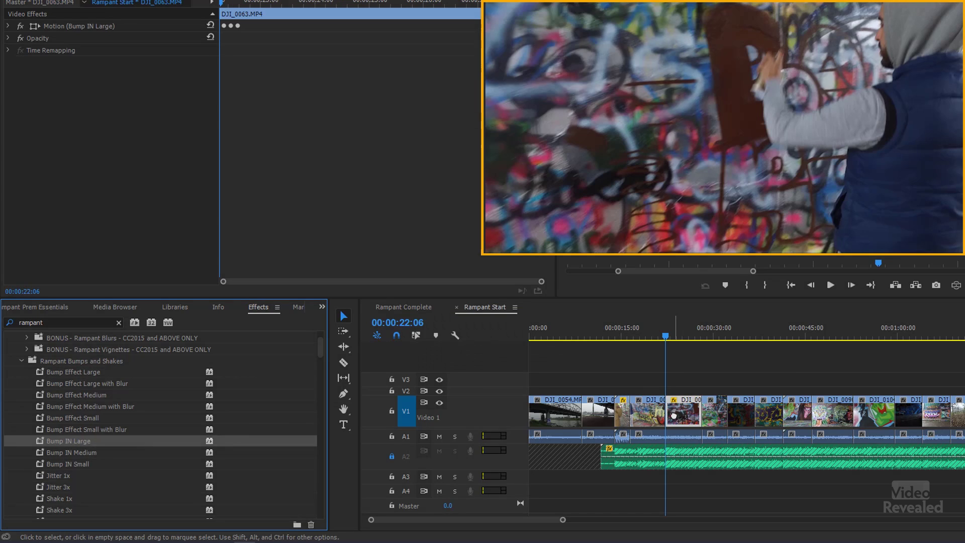
# Review the cut, then jump the playhead to the next edit point.
pyautogui.click(651, 336)
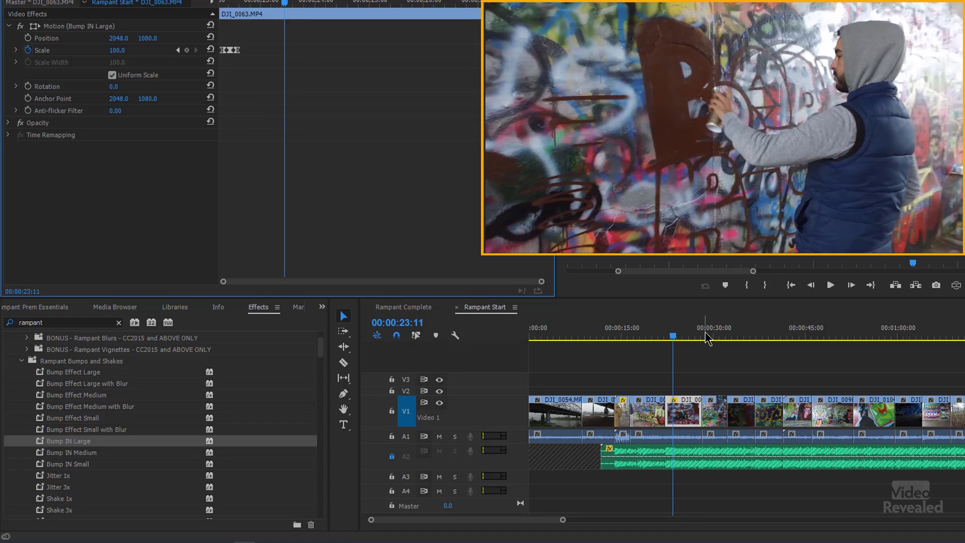
pyautogui.click(546, 371)
pyautogui.press('Down')
# Preview the later graffiti clip and give it Wobble Large from Rampant Bumps and Shakes.
pyautogui.scroll(-4, 150, 447)
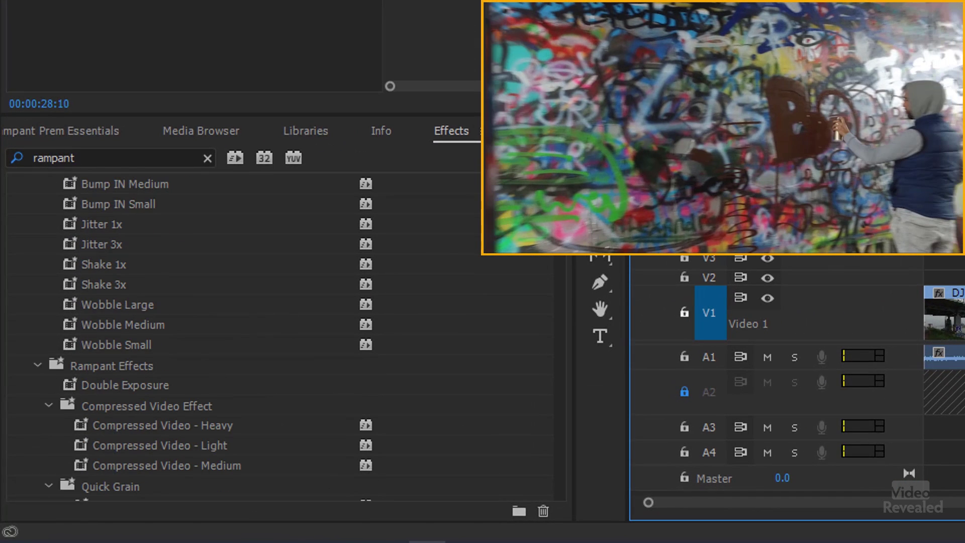
pyautogui.hotkey('shift', 'Left')
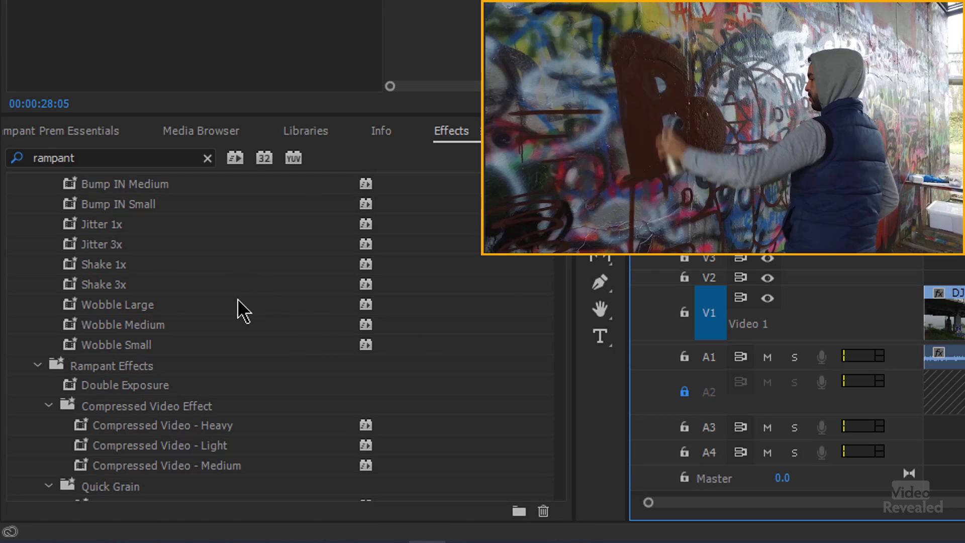
pyautogui.click(67, 289)
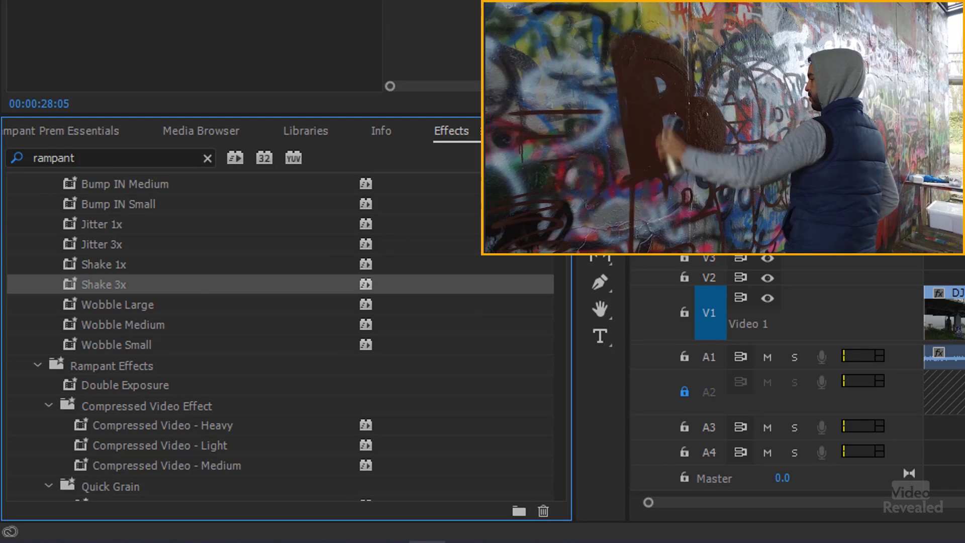
pyautogui.press('space')
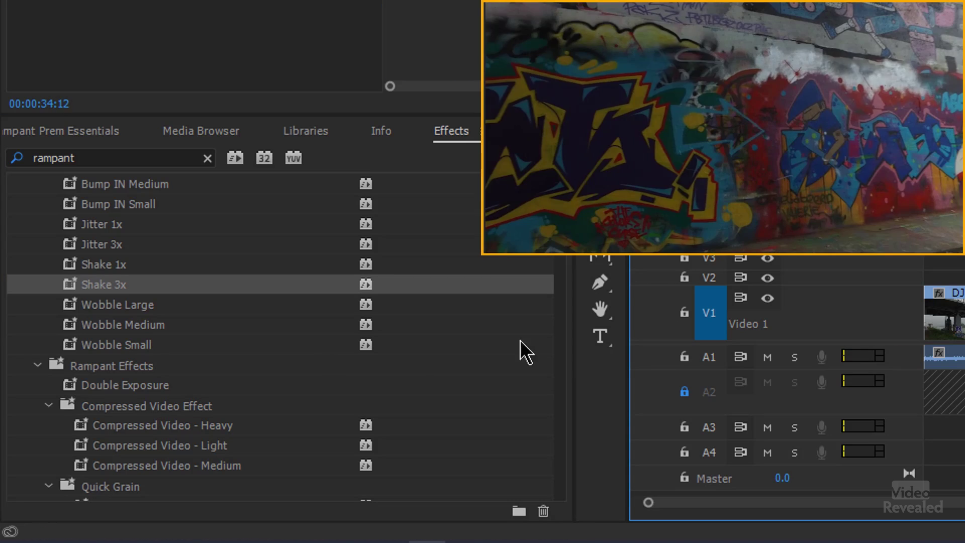
pyautogui.click(70, 305)
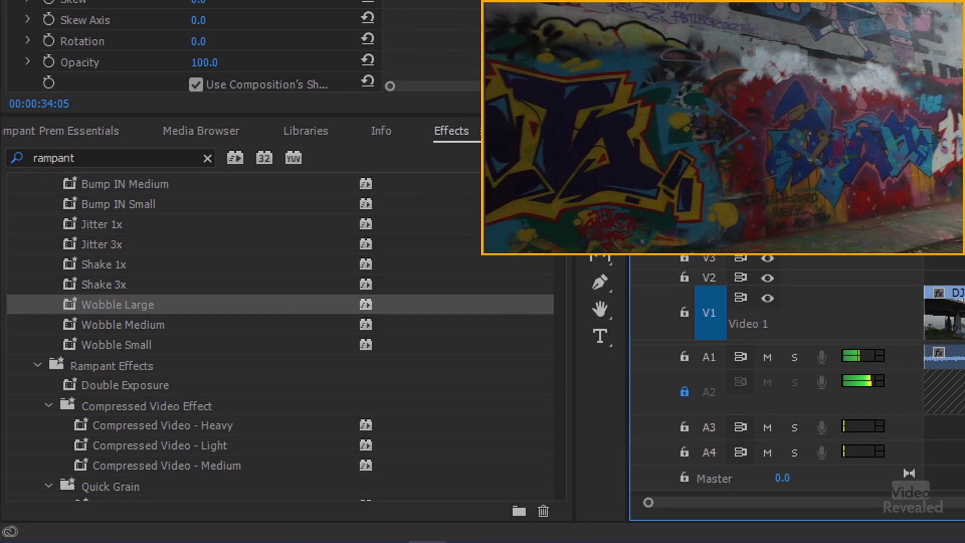
pyautogui.scroll(5, 136, 290)
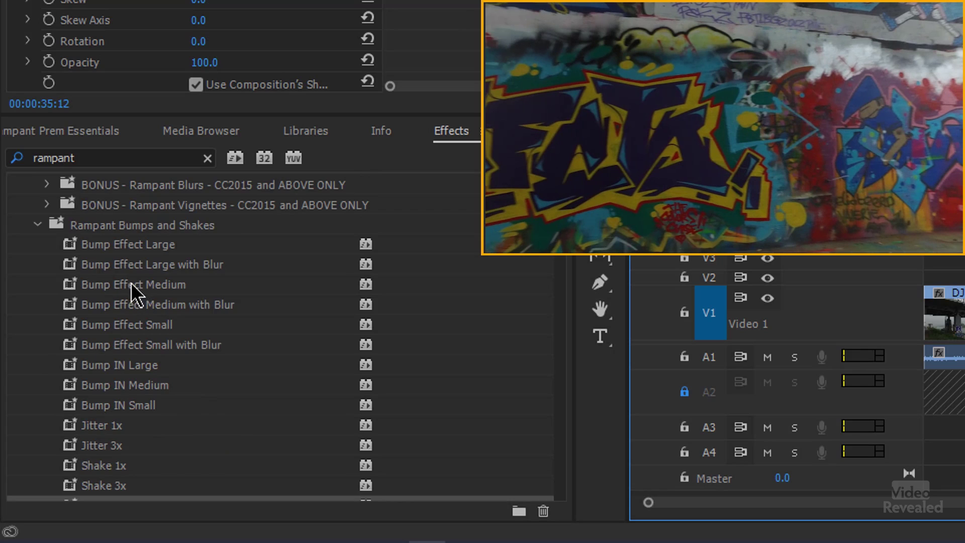
# Collapse the Bumps and Shakes, BONUS CC2015+, Compressed Video Effect and Quick Grain folders.
pyautogui.click(37, 306)
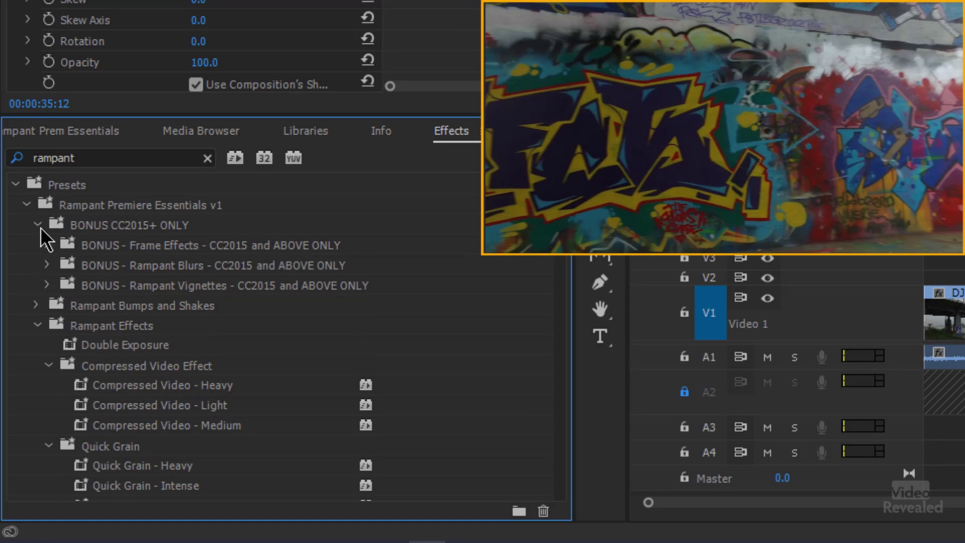
pyautogui.click(38, 225)
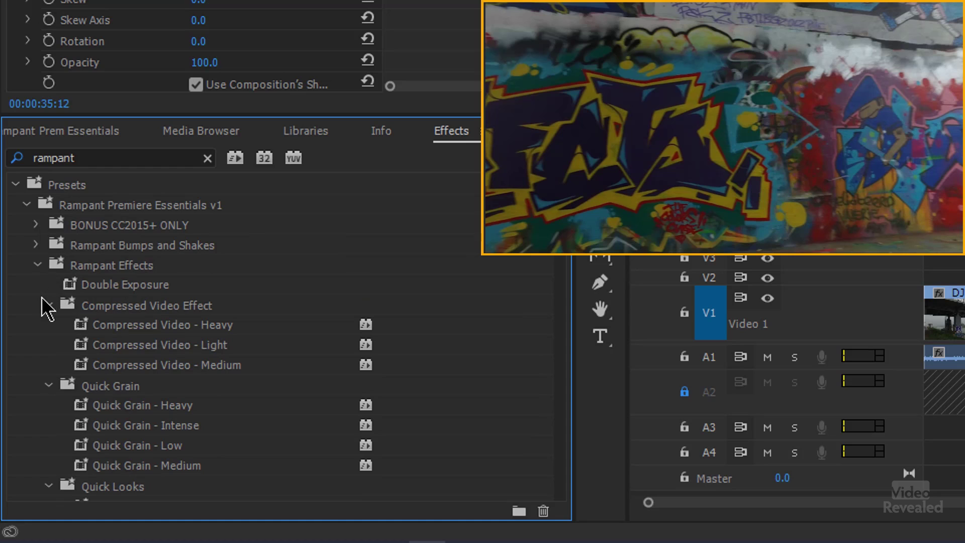
pyautogui.scroll(-2, 93, 325)
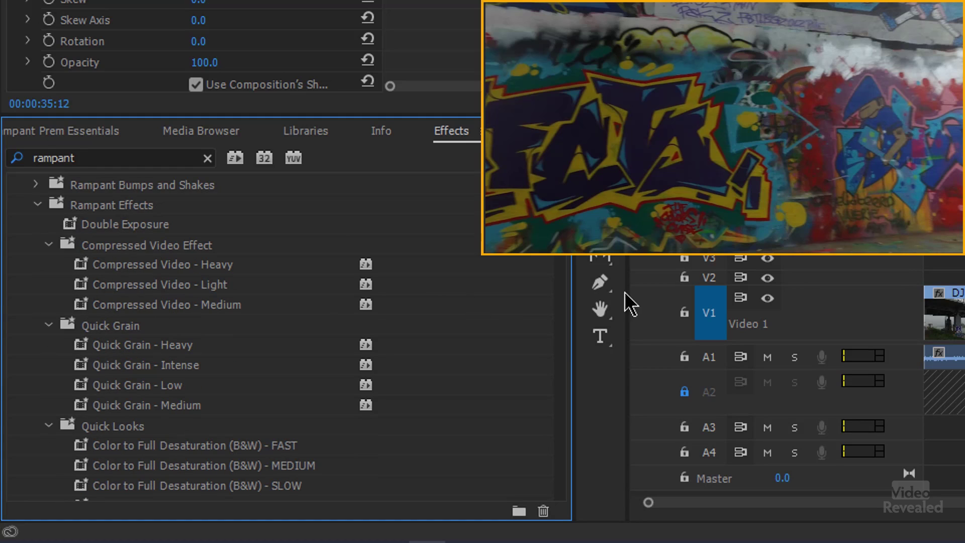
pyautogui.click(49, 245)
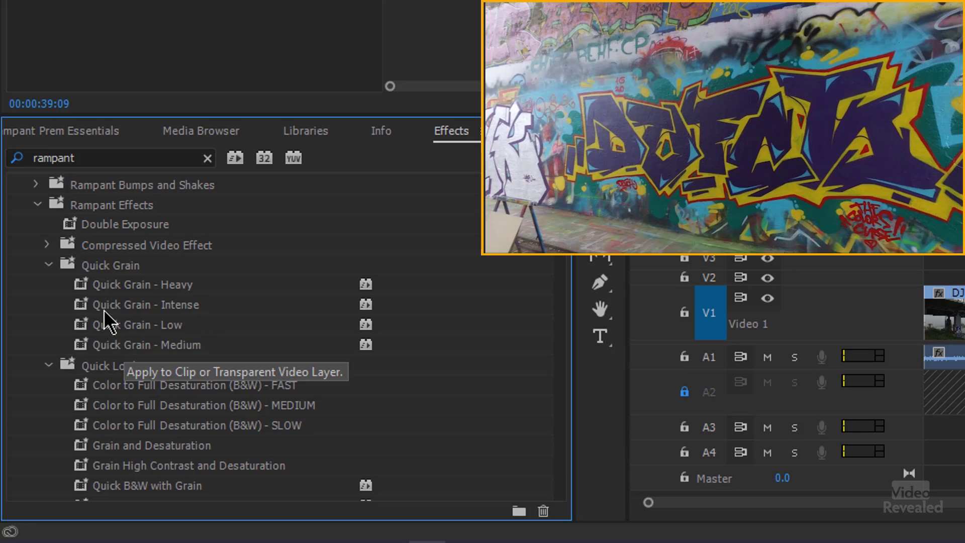
pyautogui.click(63, 287)
pyautogui.click(48, 265)
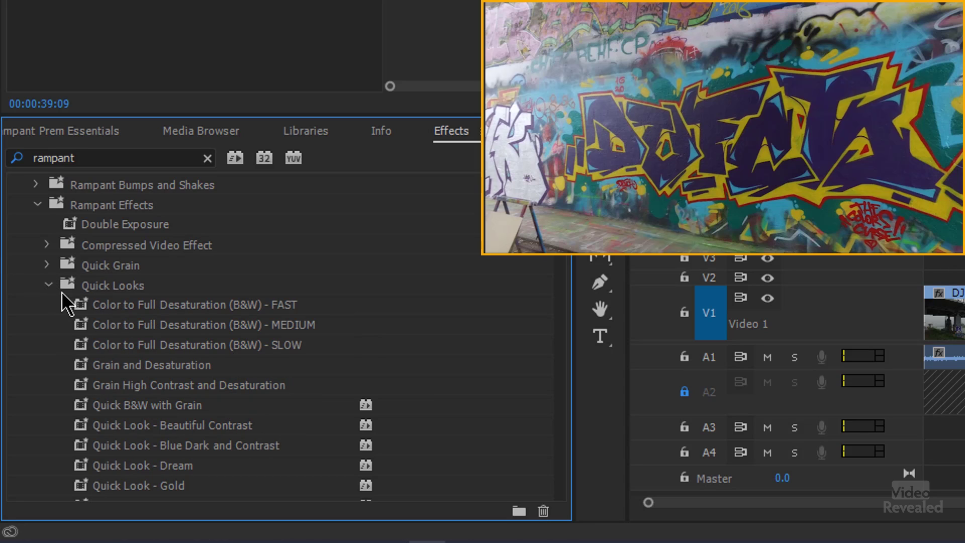
pyautogui.scroll(-3, 65, 304)
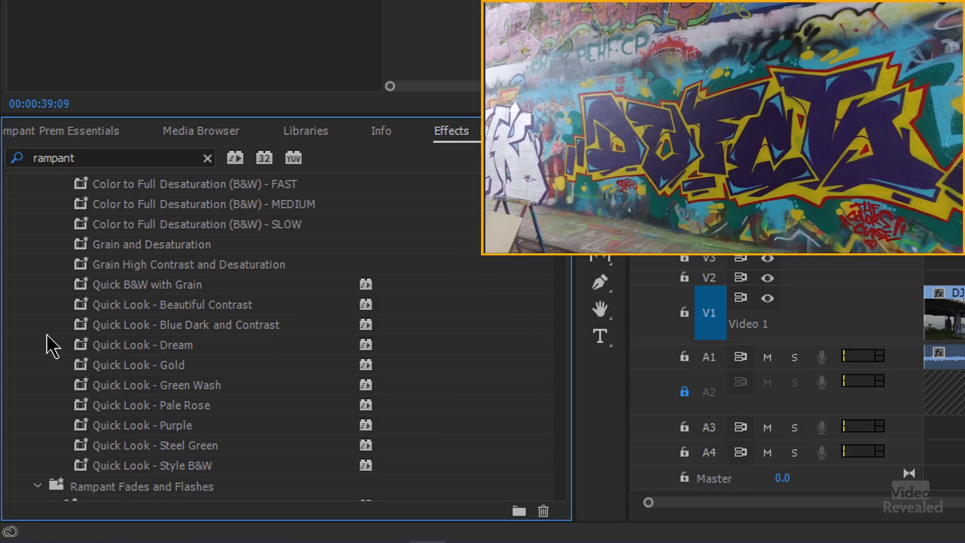
# Select Quick Look - Beautiful Contrast, try it on the footage, and show the Project panel.
pyautogui.click(78, 304)
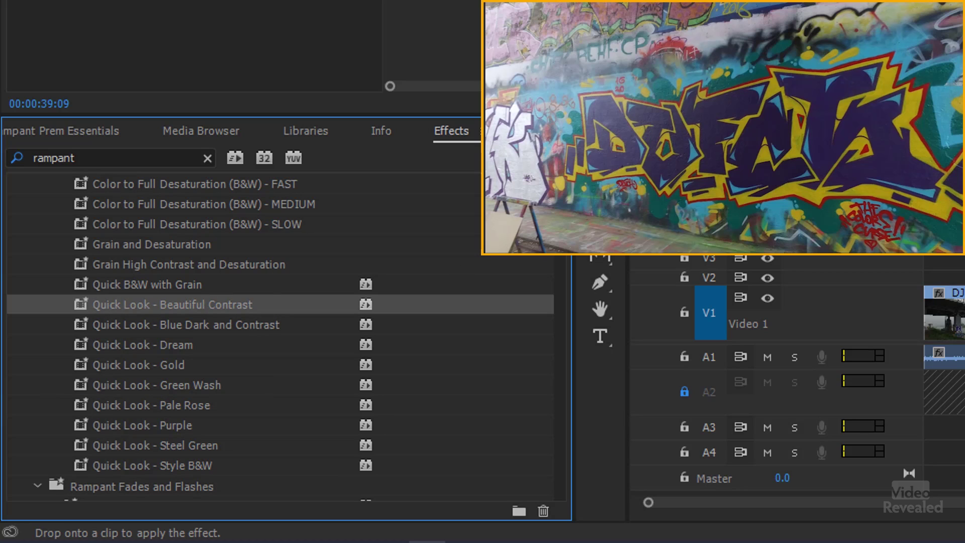
pyautogui.moveTo(79, 305); pyautogui.dragTo(653, 136)
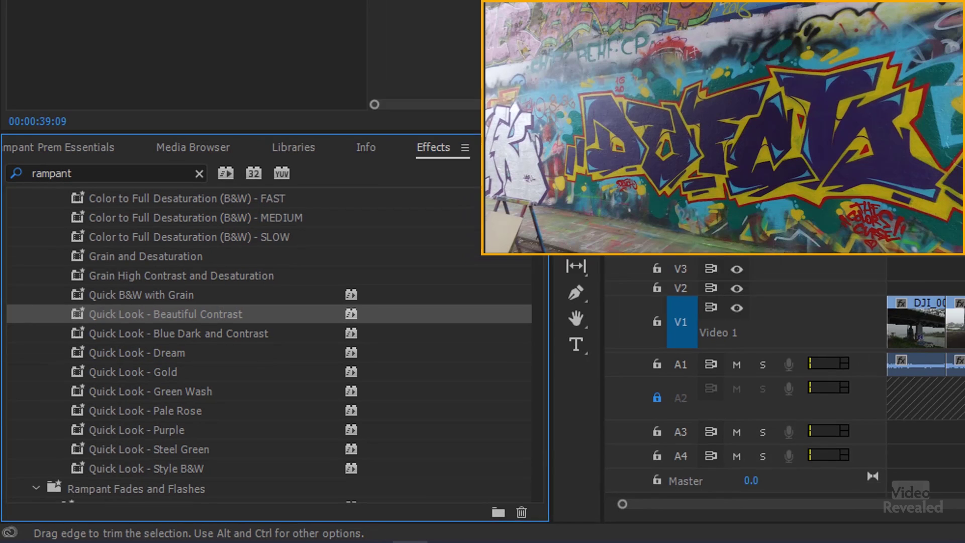
pyautogui.click(46, 336)
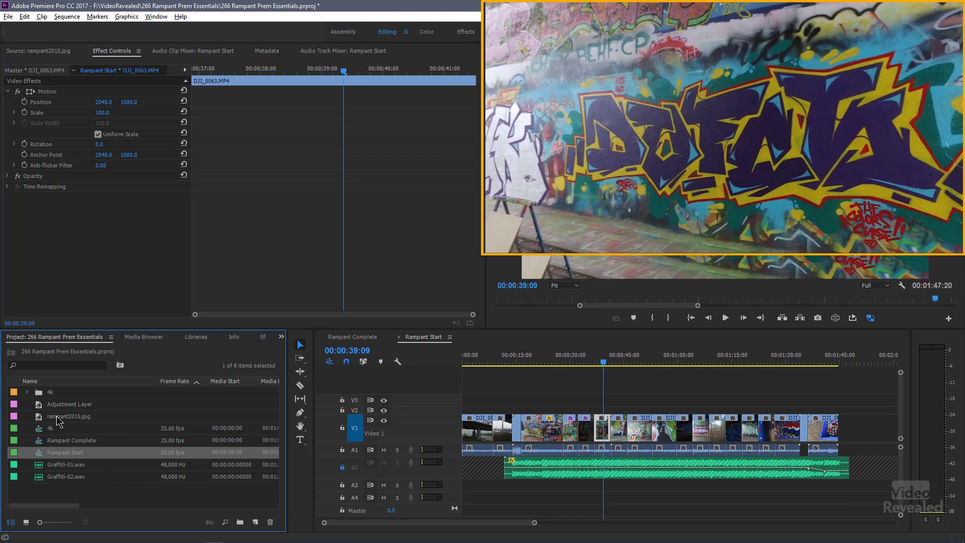
# Place an adjustment layer on V3 to the sequence end and apply Beautiful Contrast to it.
pyautogui.moveTo(38, 408); pyautogui.dragTo(469, 405)
pyautogui.moveTo(541, 399); pyautogui.dragTo(838, 399)
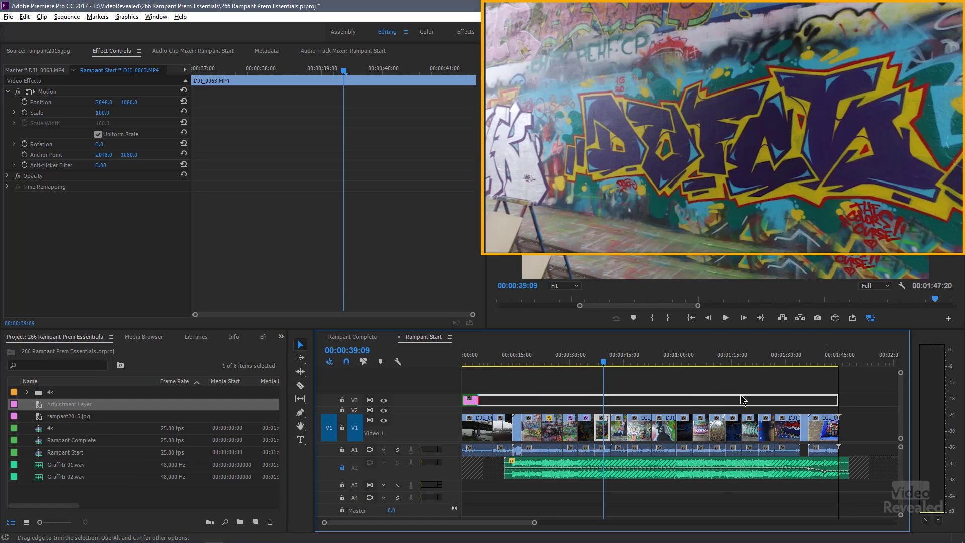
pyautogui.click(262, 337)
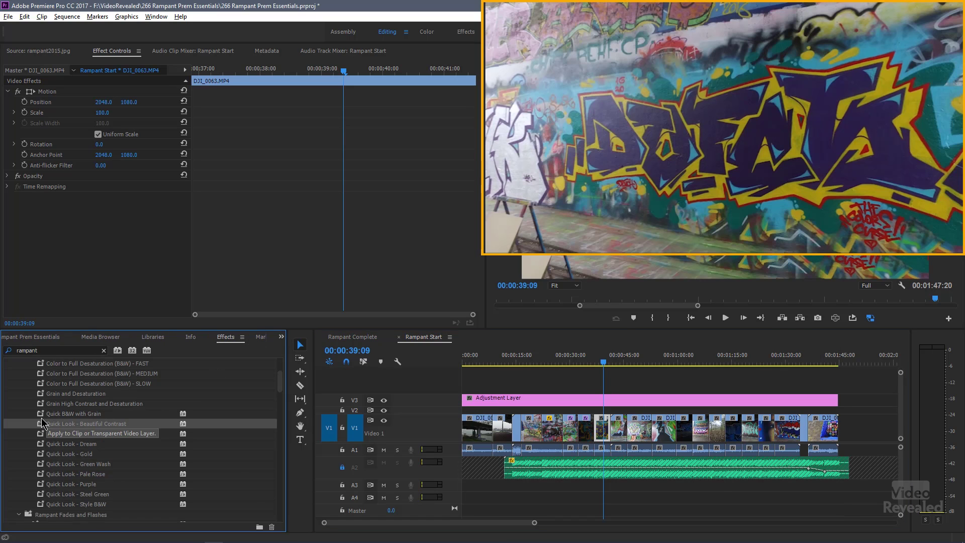
pyautogui.moveTo(494, 383); pyautogui.dragTo(577, 400)
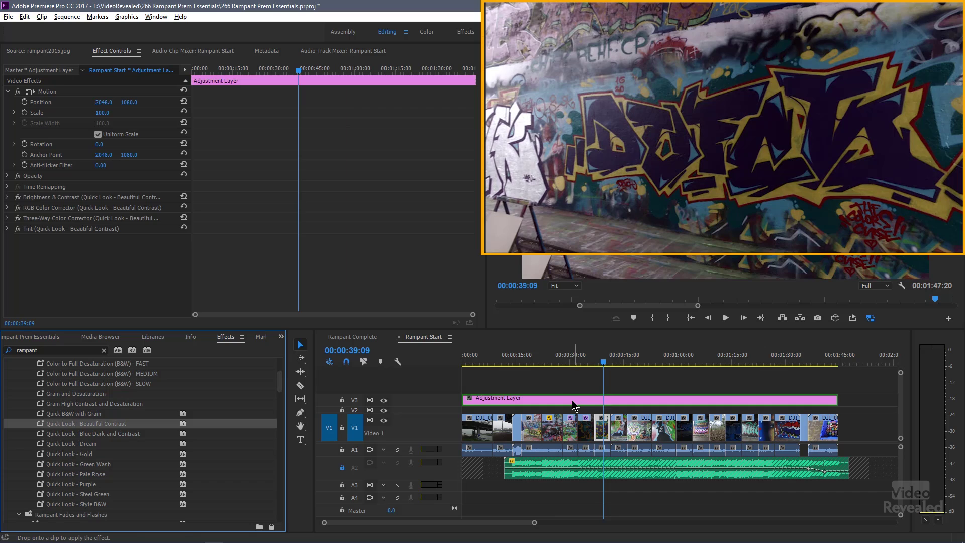
# Scrub the sequence and toggle the adjustment layer to compare graded and original footage.
pyautogui.moveTo(610, 360); pyautogui.dragTo(655, 363)
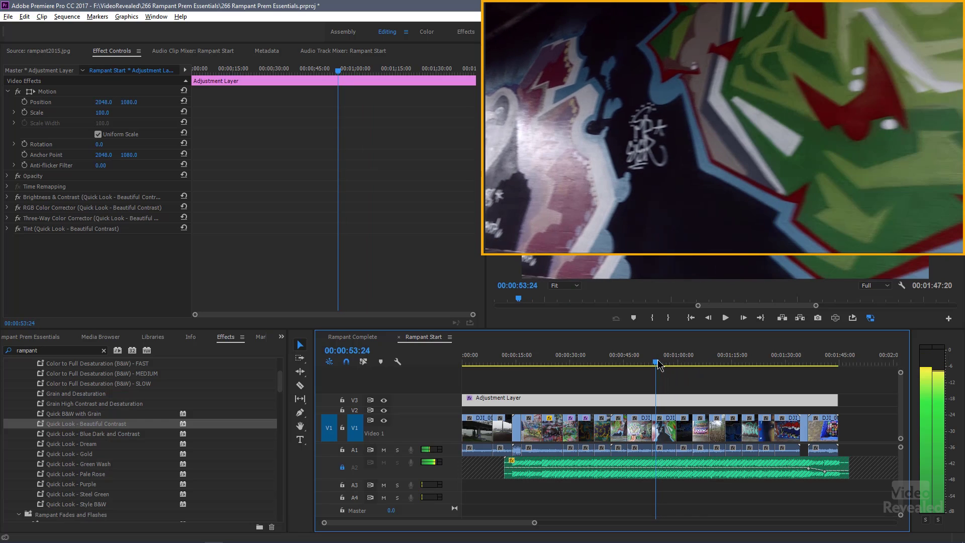
pyautogui.click(384, 400)
pyautogui.click(630, 361)
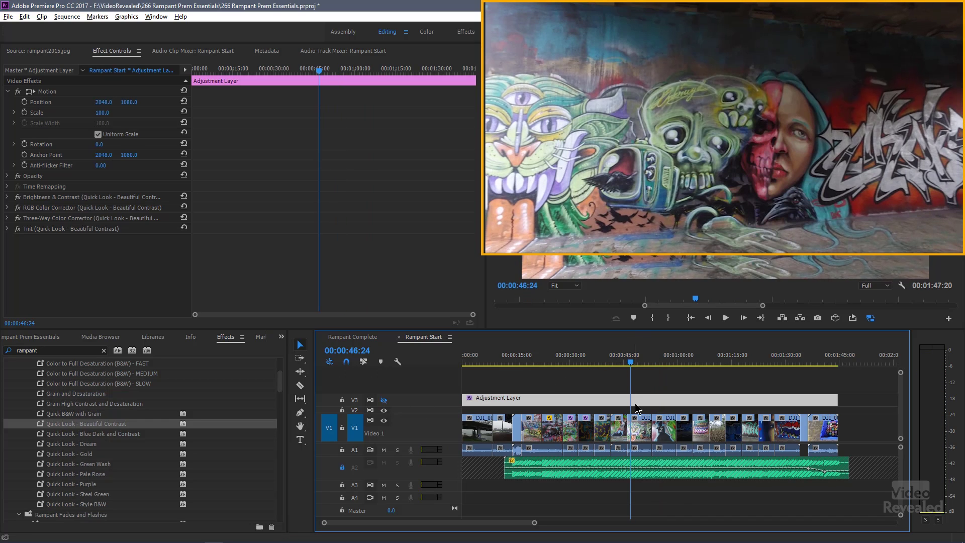
# Move to the chimp mural shot at 42:13 and apply Fade to Black with Blur to a clip.
pyautogui.click(615, 364)
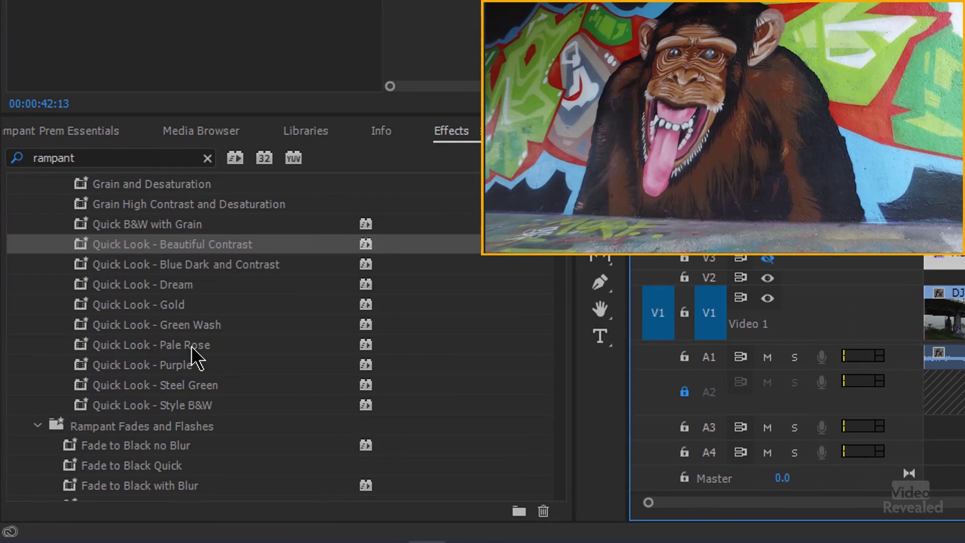
pyautogui.scroll(4, 151, 301)
pyautogui.click(49, 345)
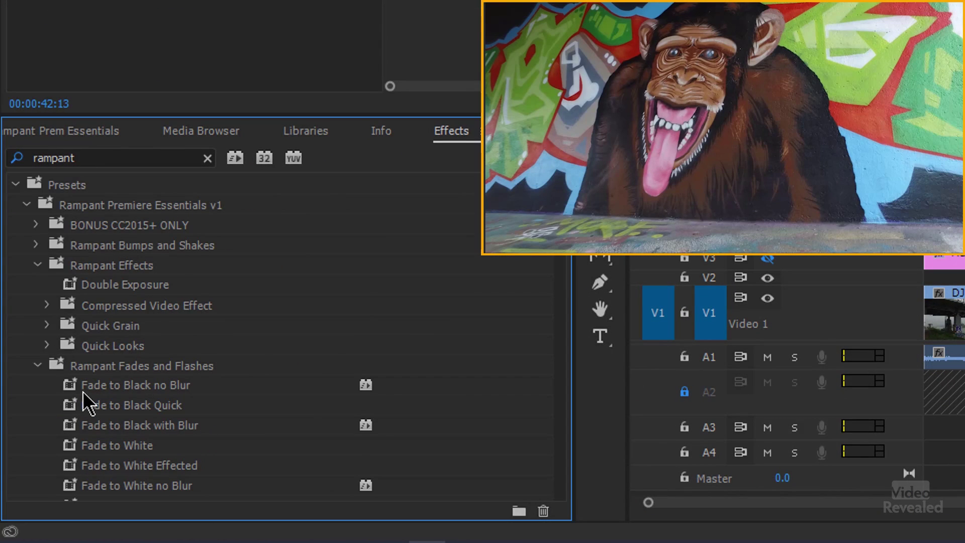
pyautogui.scroll(-2, 89, 402)
pyautogui.scroll(-1, 88, 302)
pyautogui.scroll(1, 90, 294)
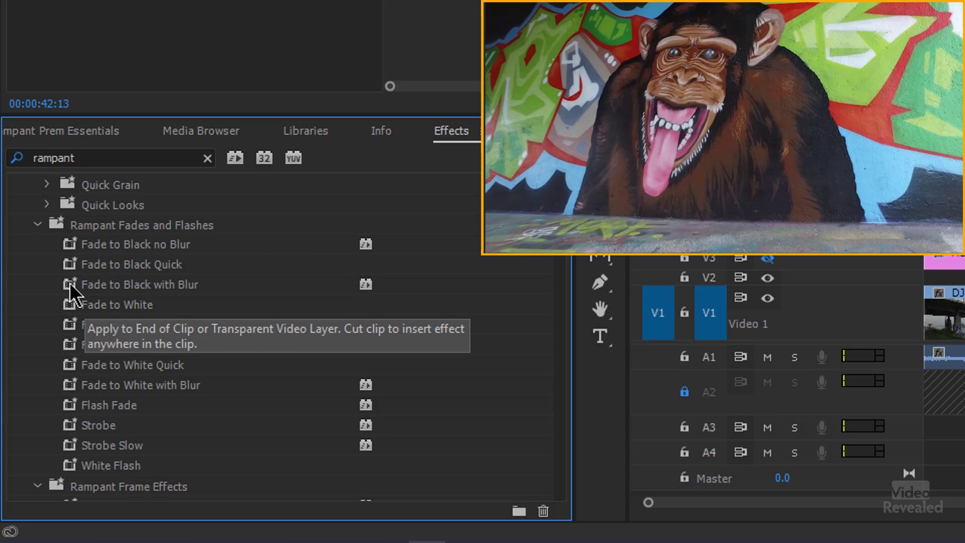
pyautogui.moveTo(70, 284); pyautogui.dragTo(945, 312)
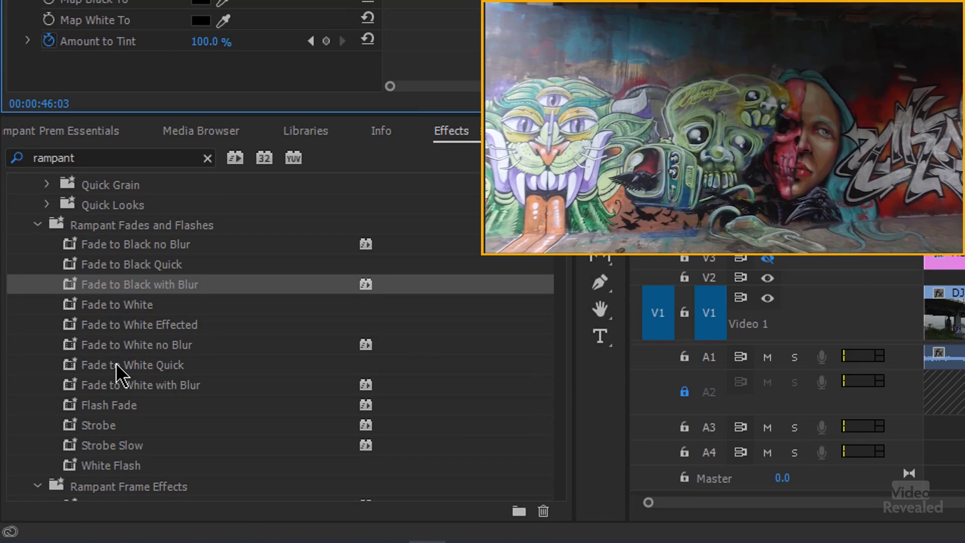
# Select the Strobe preset, preview it in playback, and collapse Rampant Fades and Flashes.
pyautogui.scroll(-3, 117, 372)
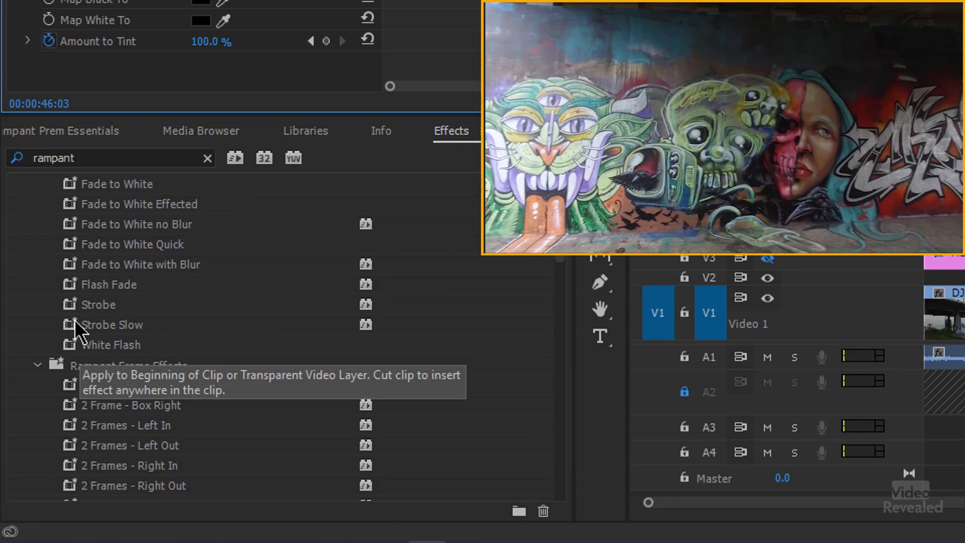
pyautogui.click(854, 226)
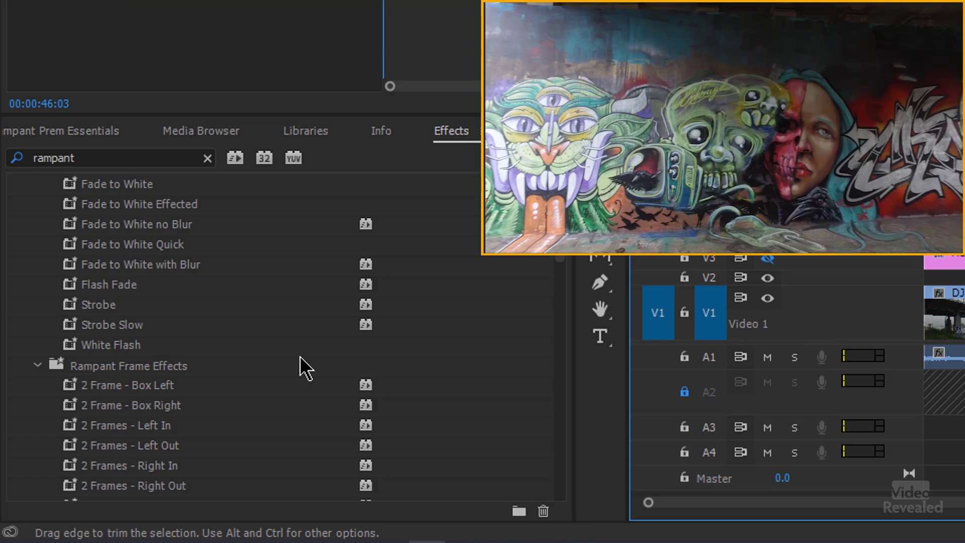
pyautogui.click(83, 310)
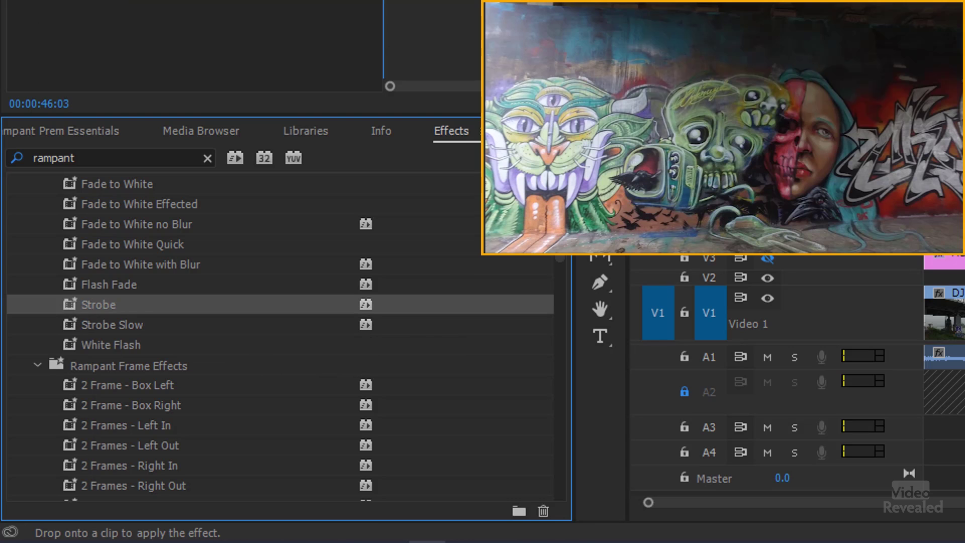
pyautogui.press('space')
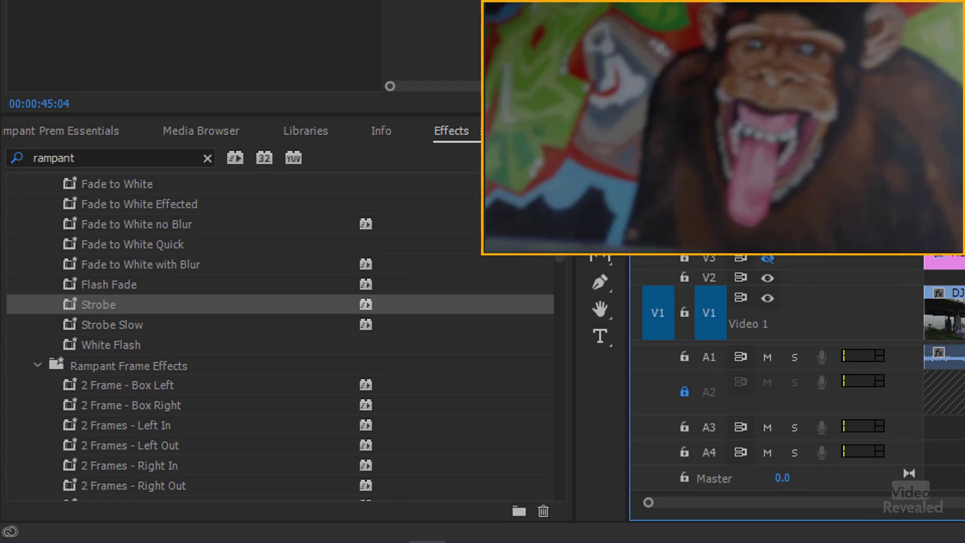
pyautogui.press('space')
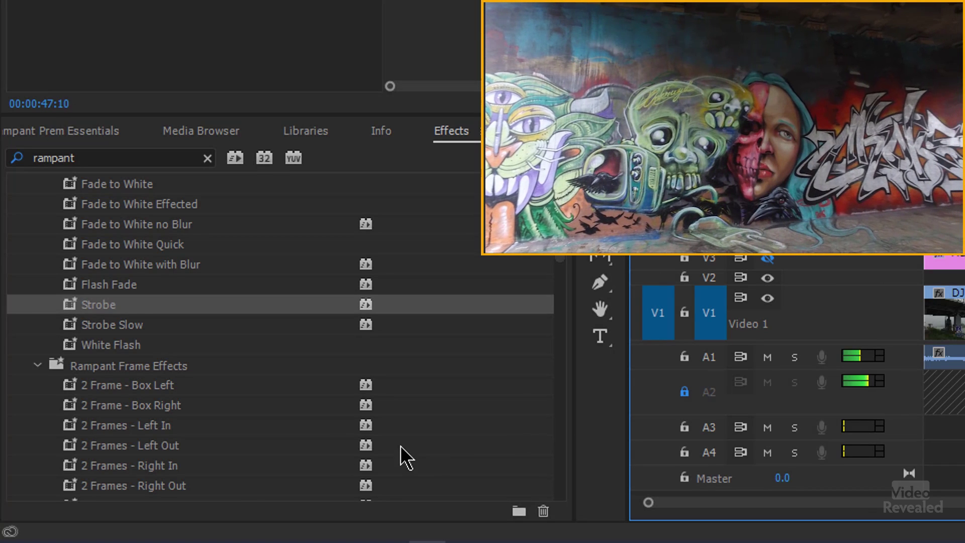
pyautogui.scroll(3, 104, 367)
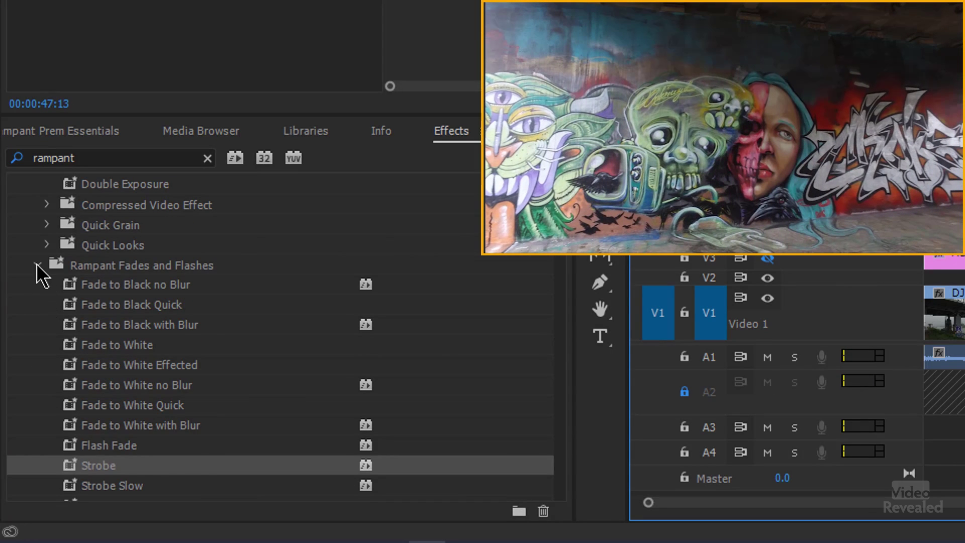
pyautogui.click(37, 265)
# Select the 2 Frame - Box Left preset and play the sequence to preview it.
pyautogui.scroll(-2, 158, 327)
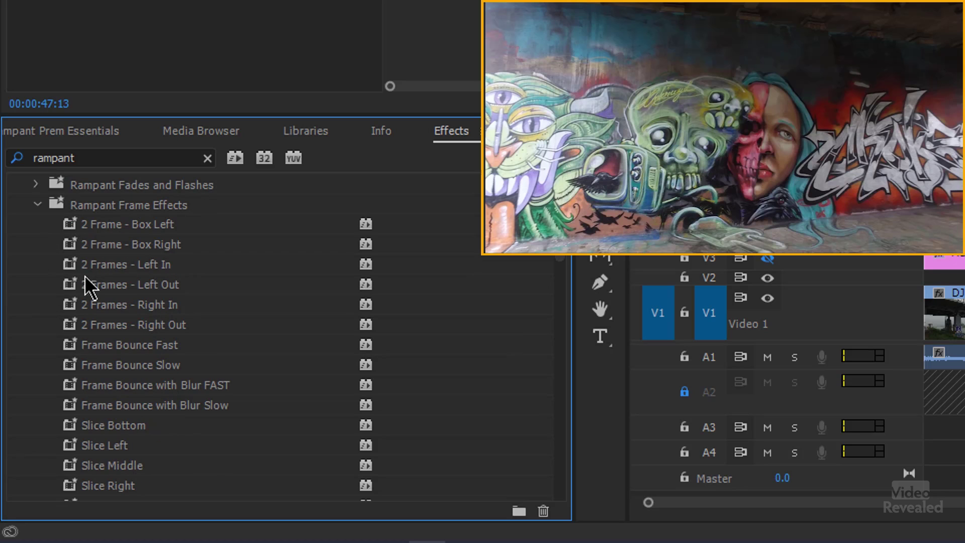
pyautogui.click(77, 225)
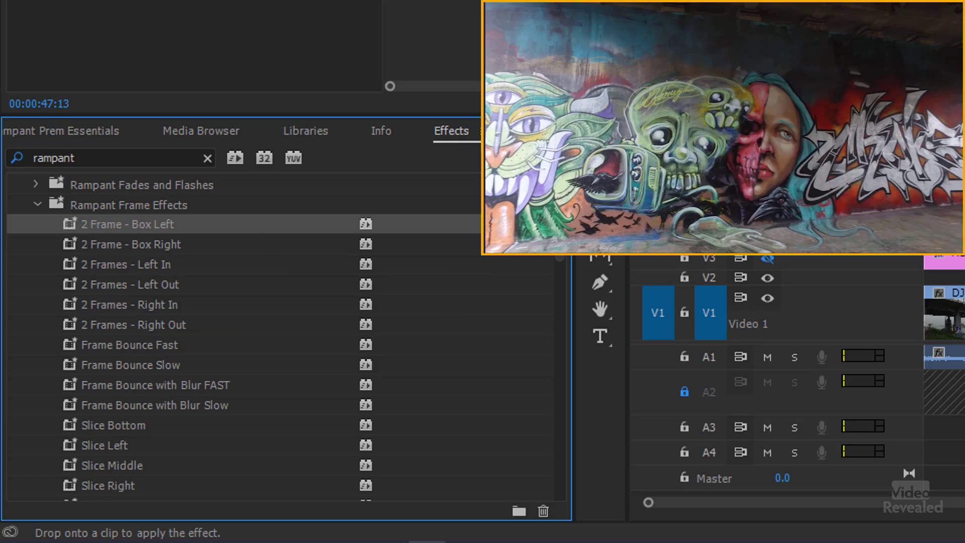
pyautogui.press('space')
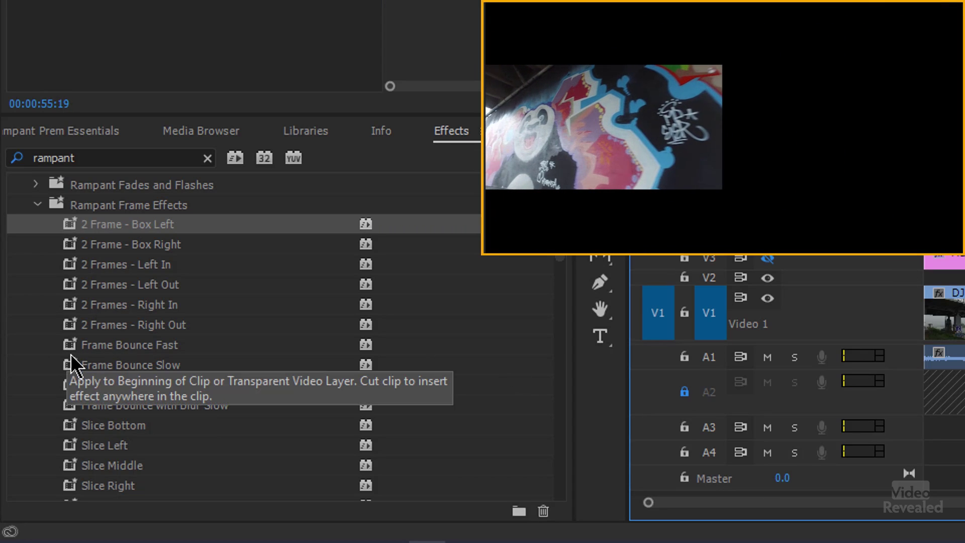
# Select the Slice Bottom preset and replay the section to preview it.
pyautogui.scroll(-1, 63, 423)
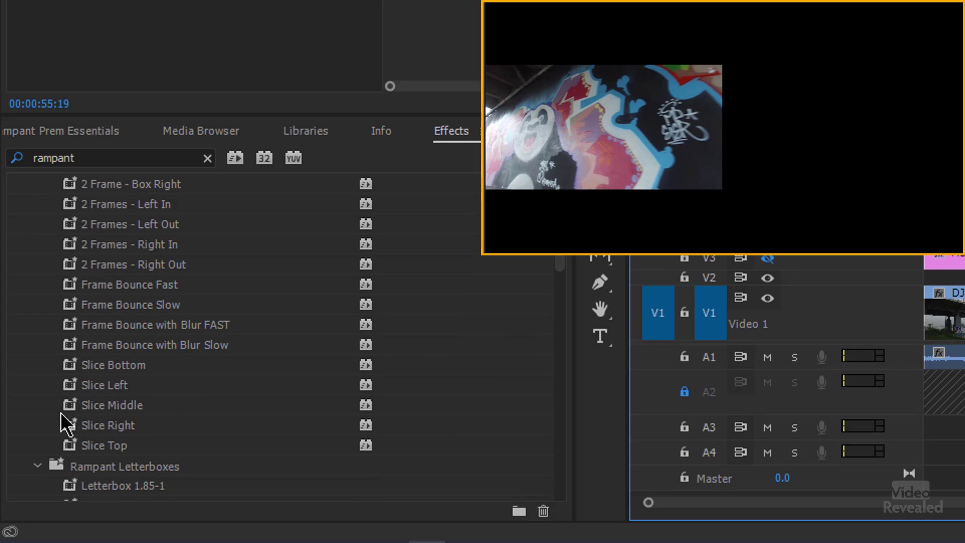
pyautogui.click(76, 366)
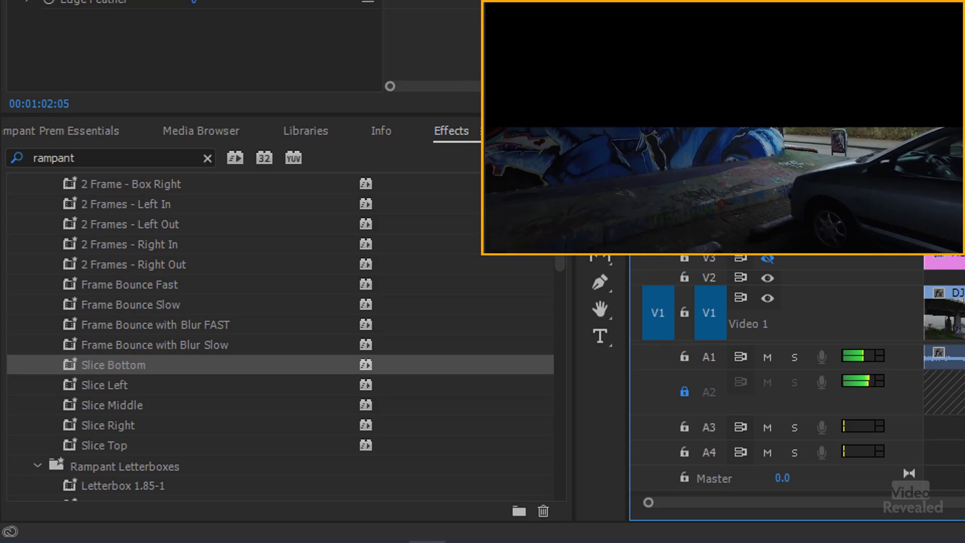
pyautogui.press('space')
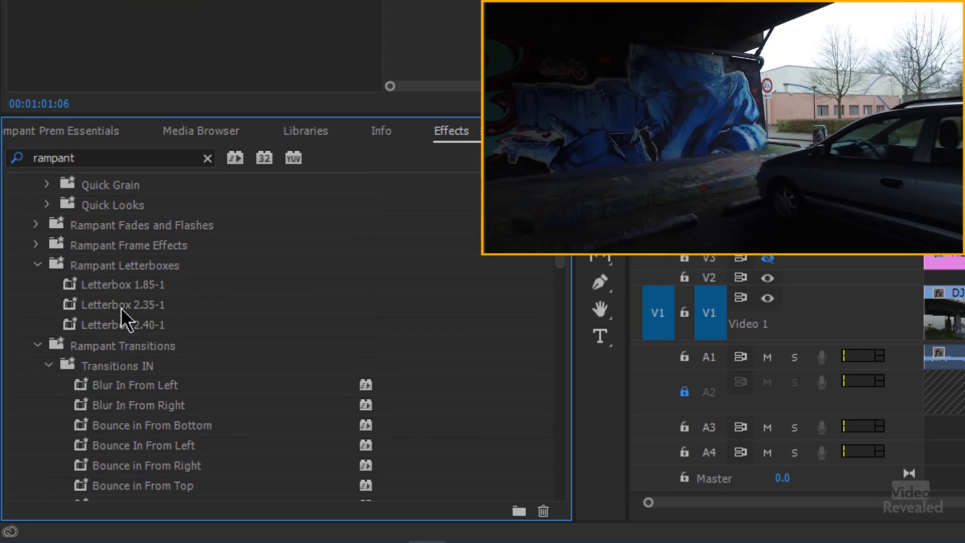
# Select Letterbox 1.85-1, then play the Blur In From Left transition and zoom the timeline in.
pyautogui.click(70, 290)
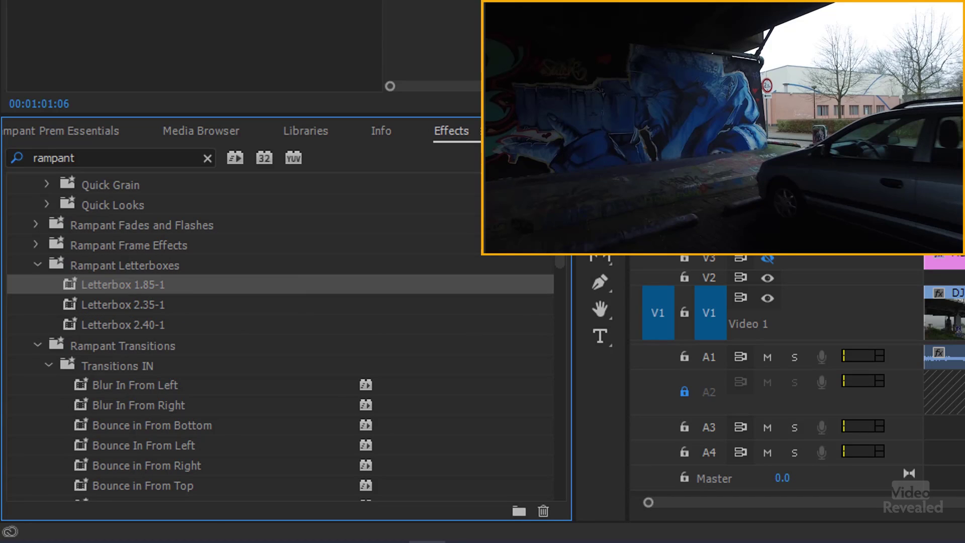
pyautogui.click(37, 265)
pyautogui.scroll(-3, 268, 256)
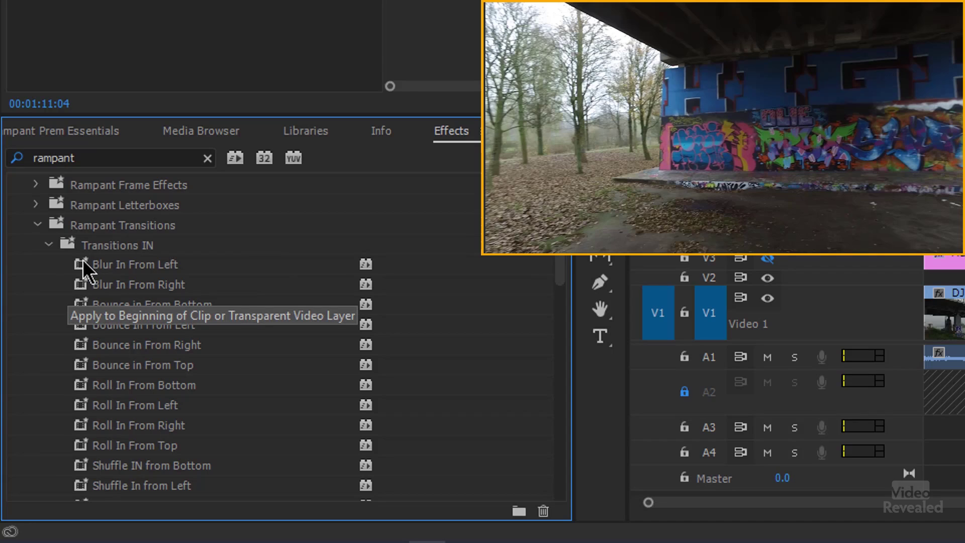
pyautogui.click(84, 264)
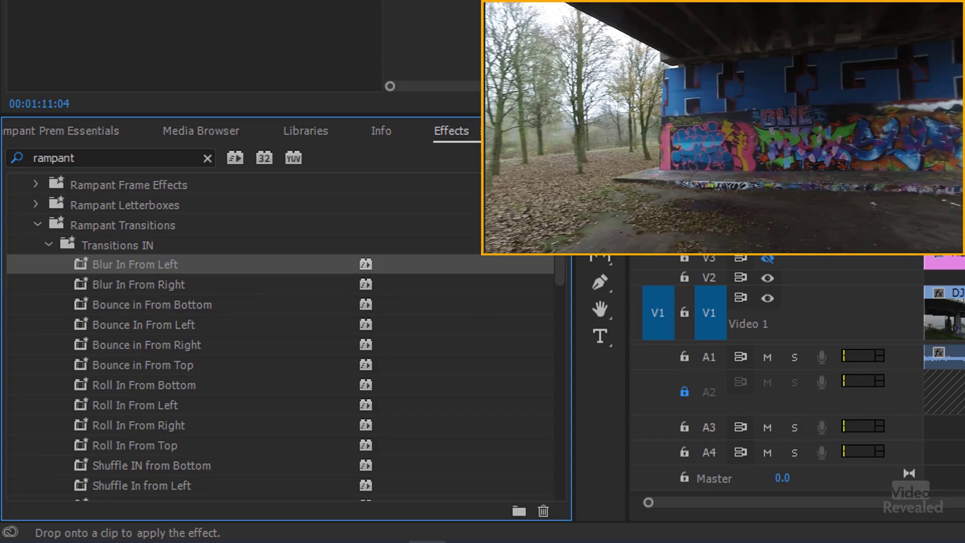
pyautogui.press('space')
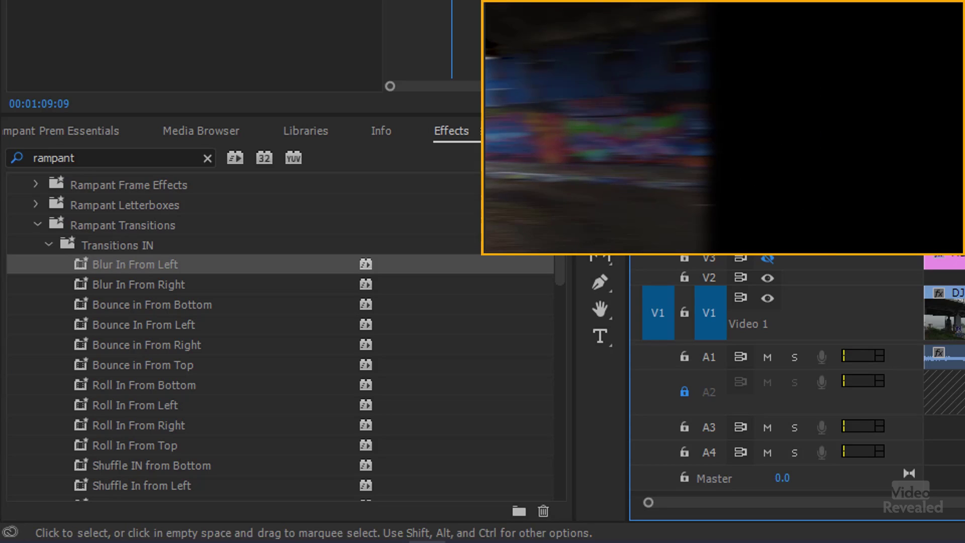
pyautogui.press('=')
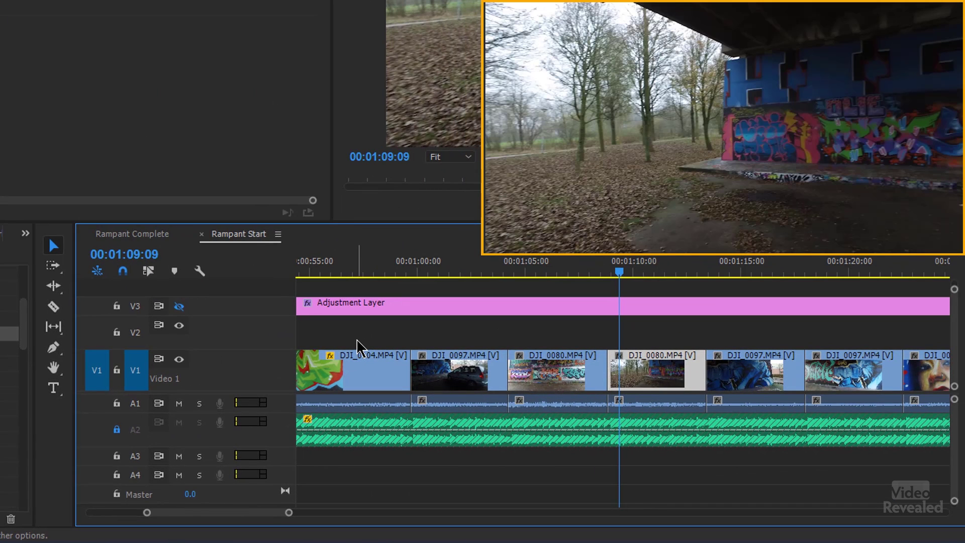
# Move the DJI_0080 clip up to track V2 and extend its start earlier.
pyautogui.hotkey('alt', 'Up')
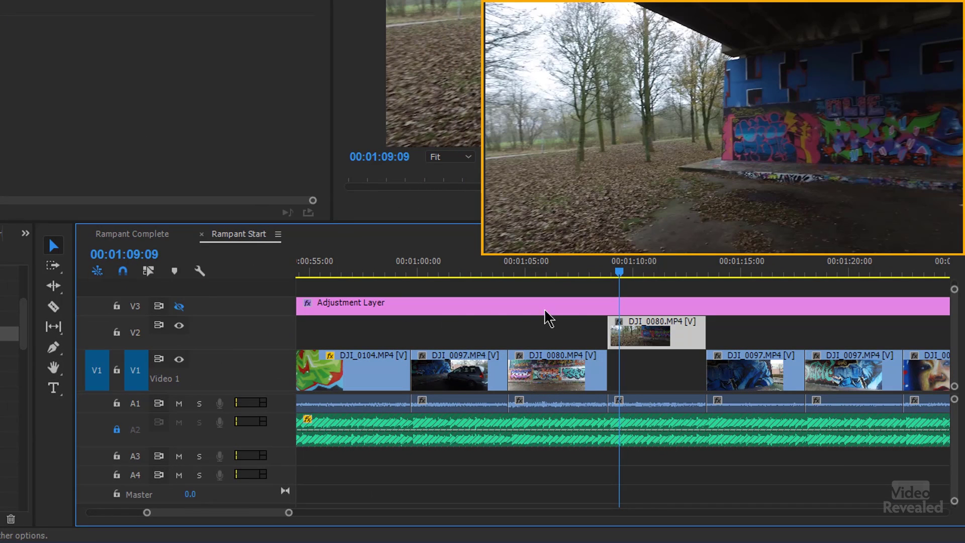
pyautogui.moveTo(602, 329); pyautogui.dragTo(586, 272)
pyautogui.click(599, 271)
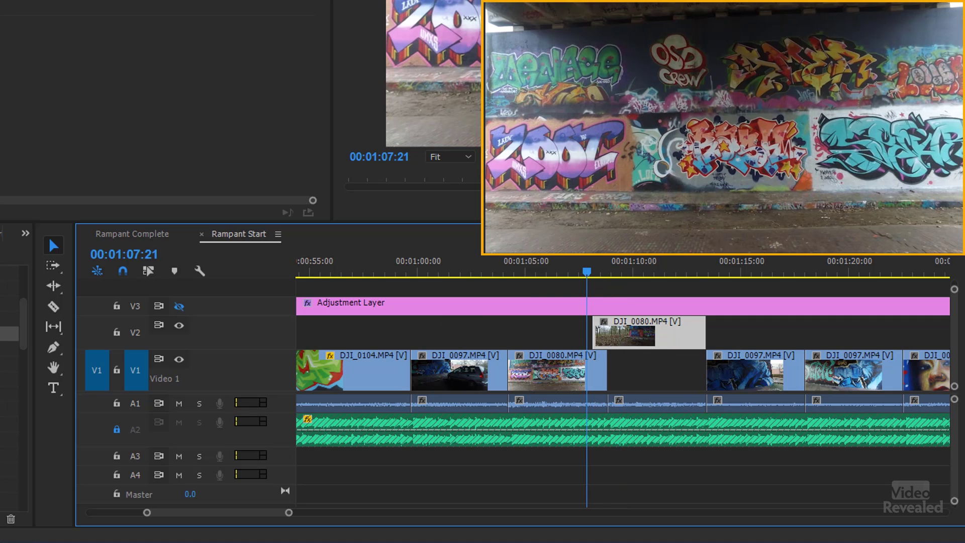
# Apply the Blur In From Left transition to DJI_0080 and scrub its start to check it.
pyautogui.moveTo(10, 333); pyautogui.dragTo(629, 333)
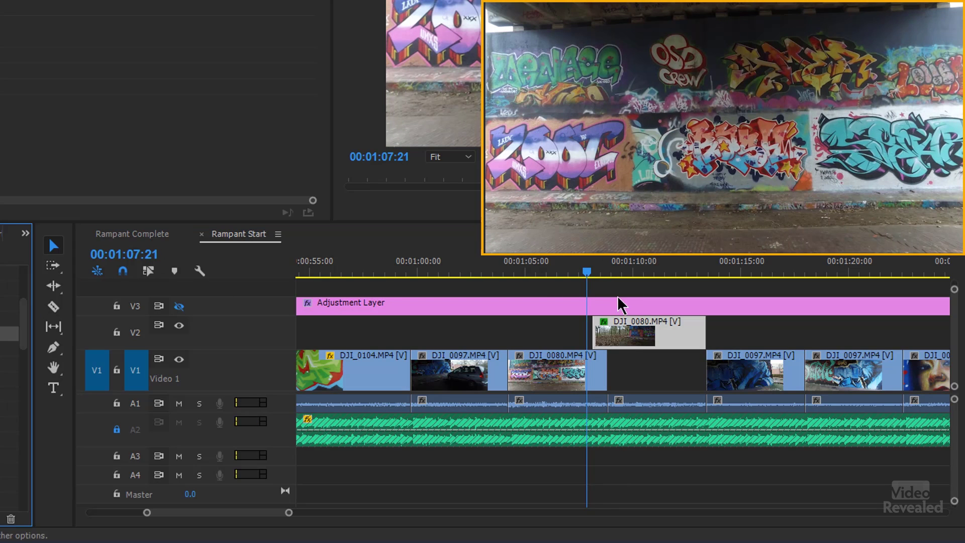
pyautogui.moveTo(593, 268); pyautogui.dragTo(605, 271)
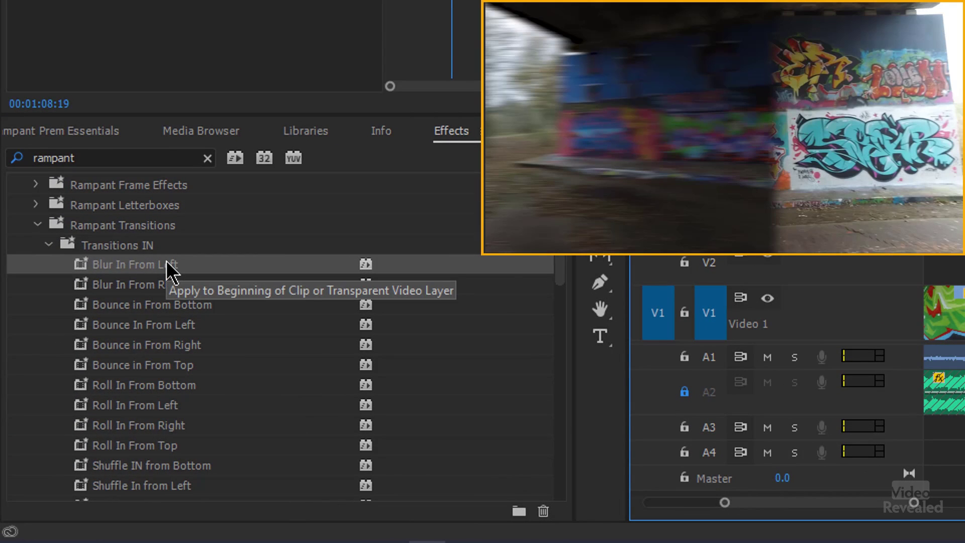
pyautogui.scroll(-10, 170, 272)
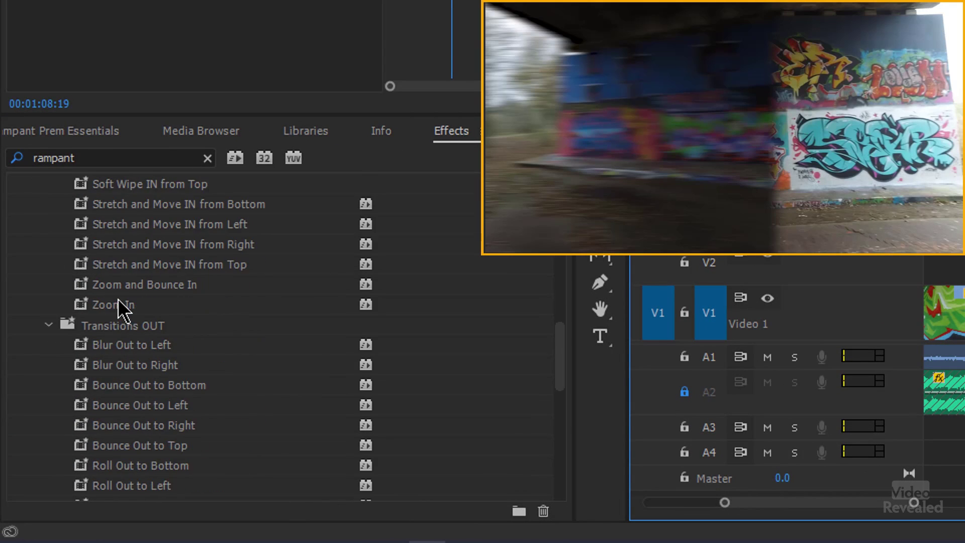
pyautogui.scroll(-4, 180, 335)
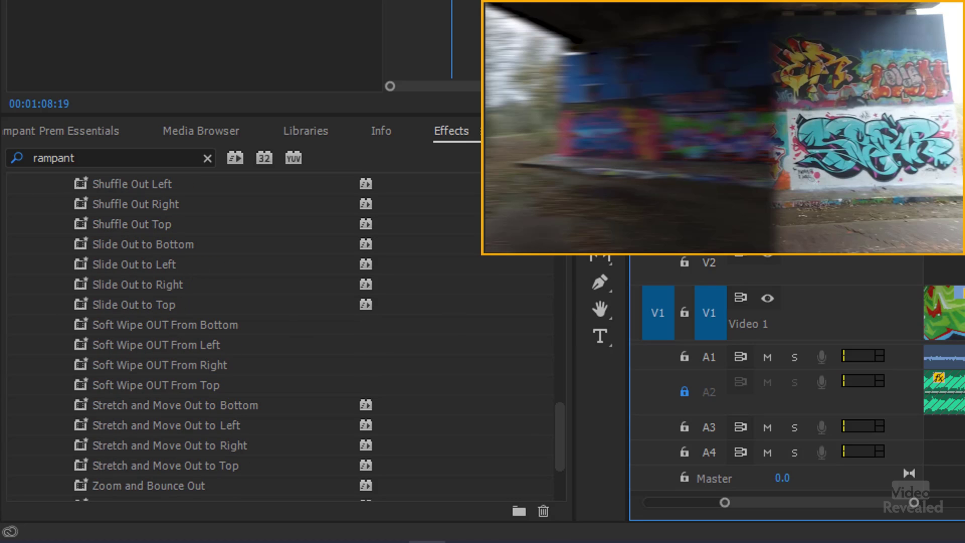
# Extend DJI_0097 on V2 by 13 frames, apply Stretch and Move Out to Right, and check its end.
pyautogui.scroll(-2, 804, 351)
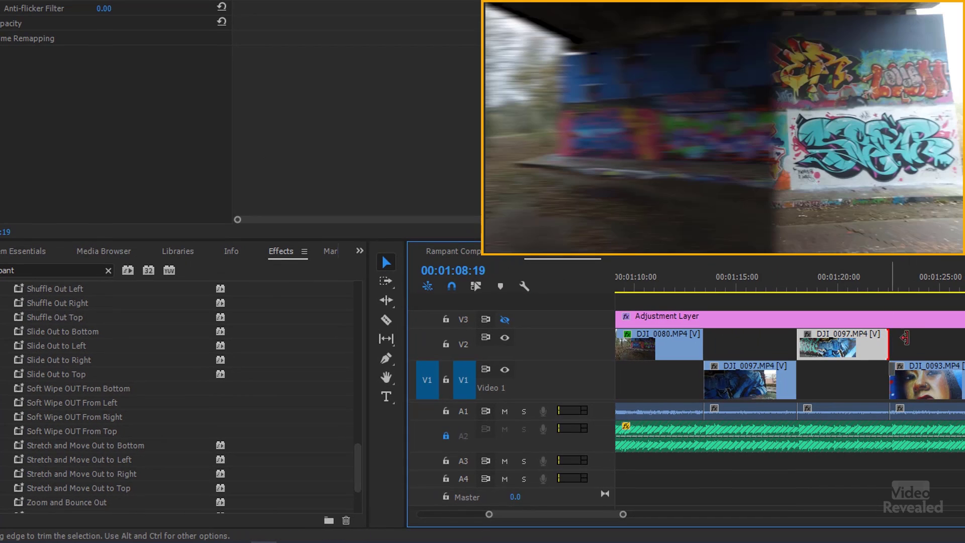
pyautogui.moveTo(905, 338); pyautogui.dragTo(925, 336)
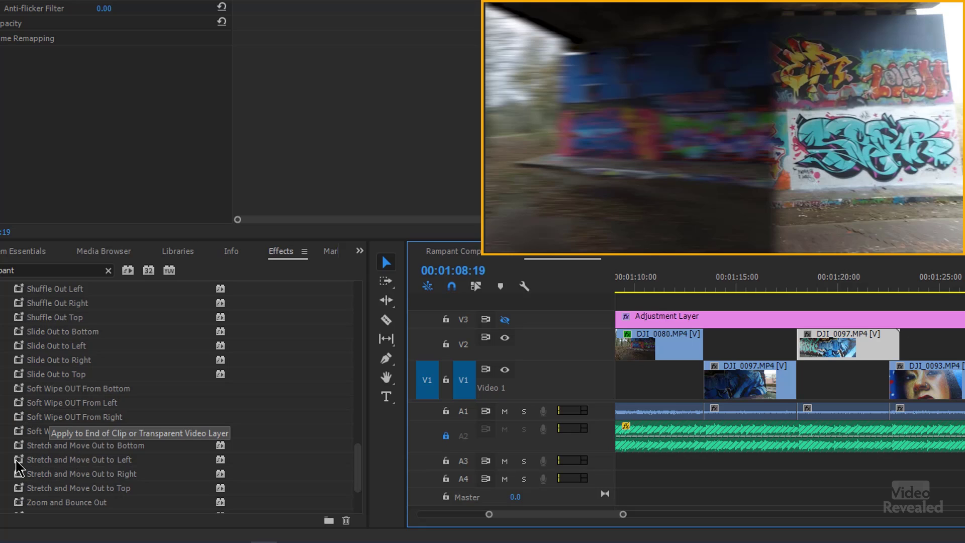
pyautogui.moveTo(20, 482); pyautogui.dragTo(886, 340)
pyautogui.click(893, 288)
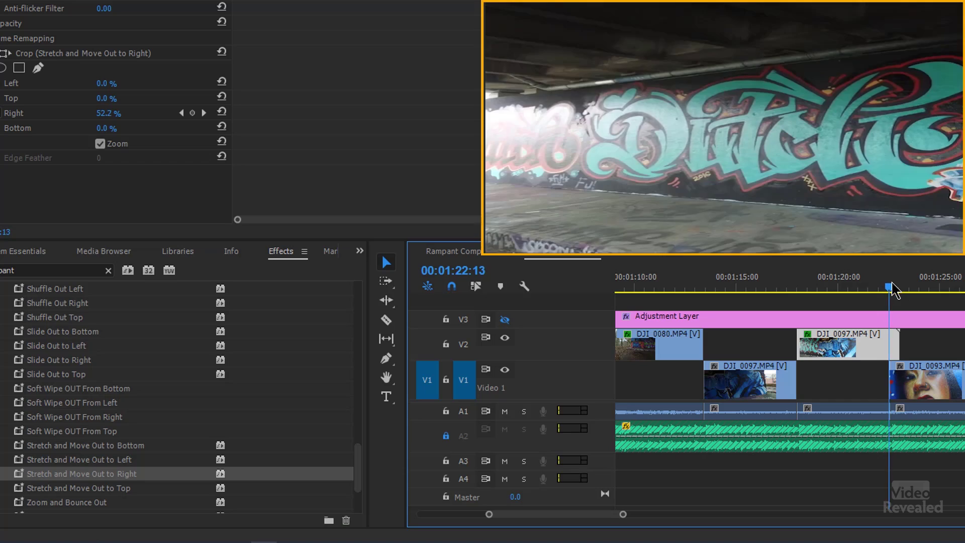